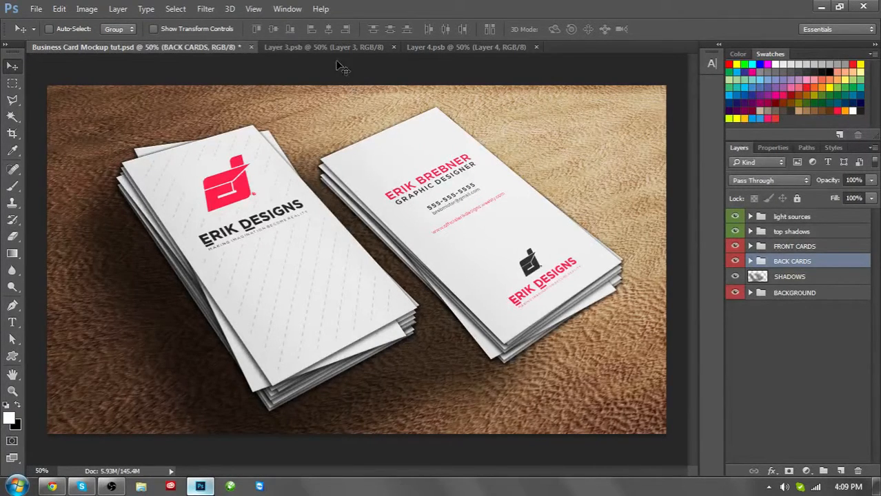
Step: View the Layer 3.psb and Layer 4.psb card artwork documents and return to the business card mockup document
left_click(348, 47)
left_click(423, 47)
left_click(207, 47)
Step: Hide the light sources, top shadows, SHADOWS, FRONT CARDS and BACK CARDS entries, keeping only the BACKGROUND group displayed
left_click(735, 216)
left_click(735, 232)
left_click(734, 276)
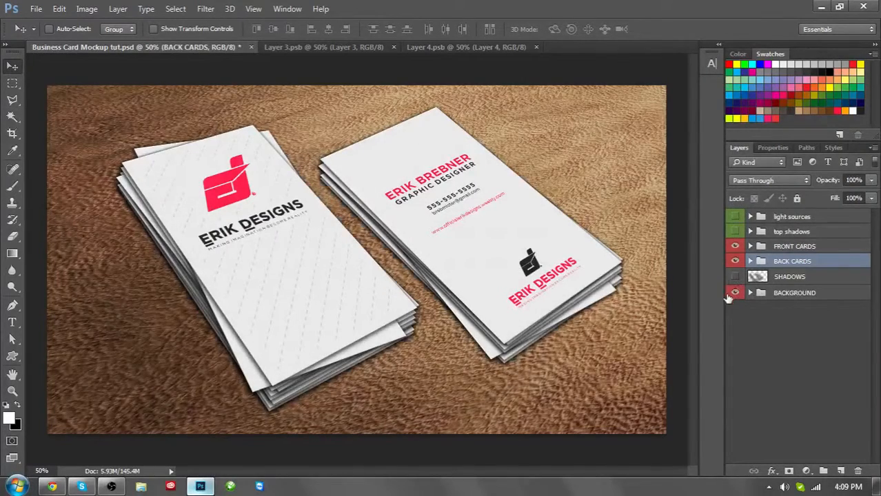
left_click(734, 261)
left_click(735, 246)
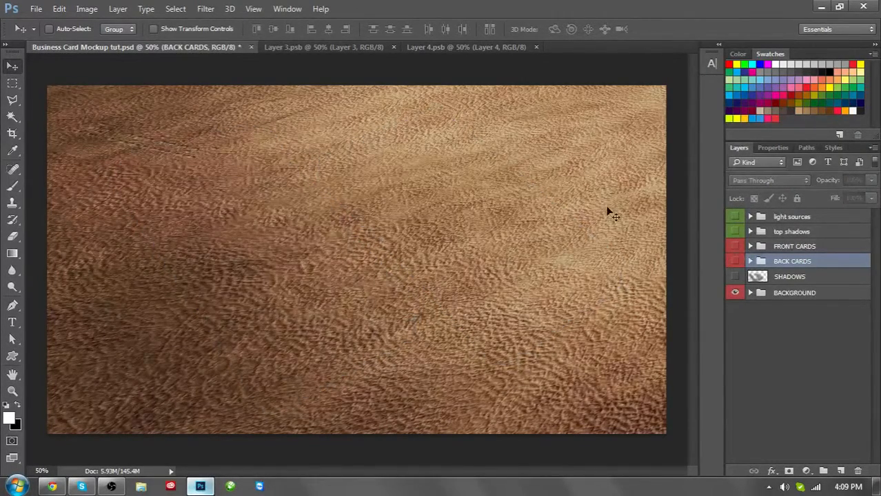
left_click(734, 246)
left_click(735, 261)
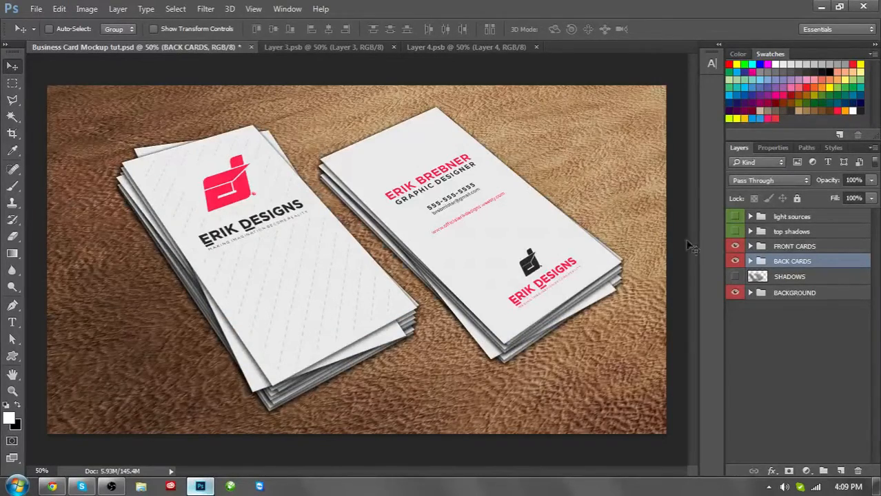
left_click(735, 246)
left_click(735, 261)
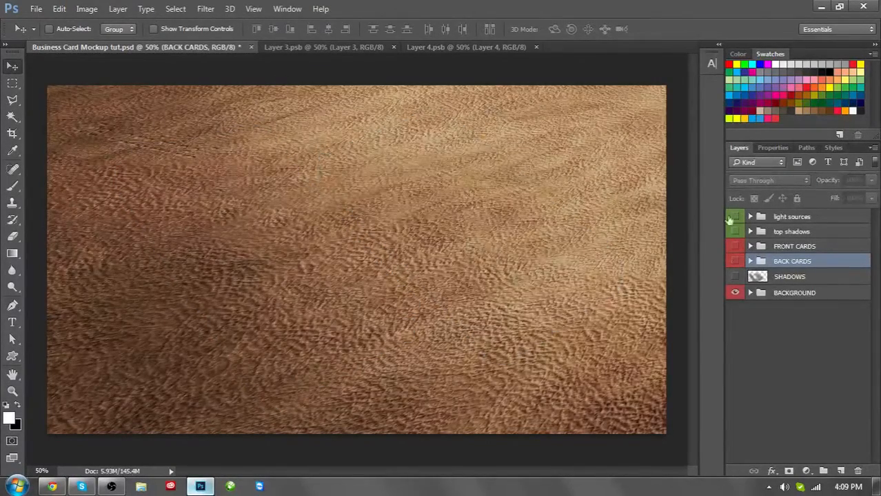
Step: Expand the BACKGROUND group and hide its Layer 2 and Layer 1, leaving the leather texture displayed
left_click(750, 297)
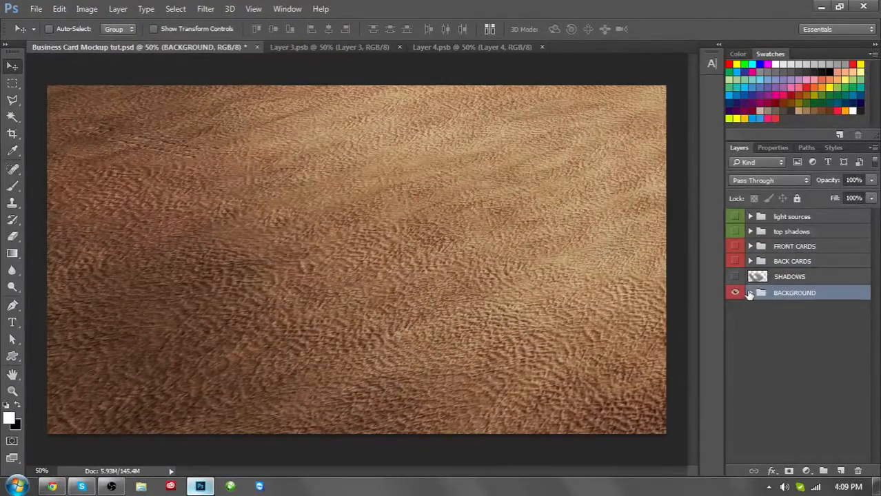
left_click(749, 294)
left_click_drag(735, 309, 734, 325)
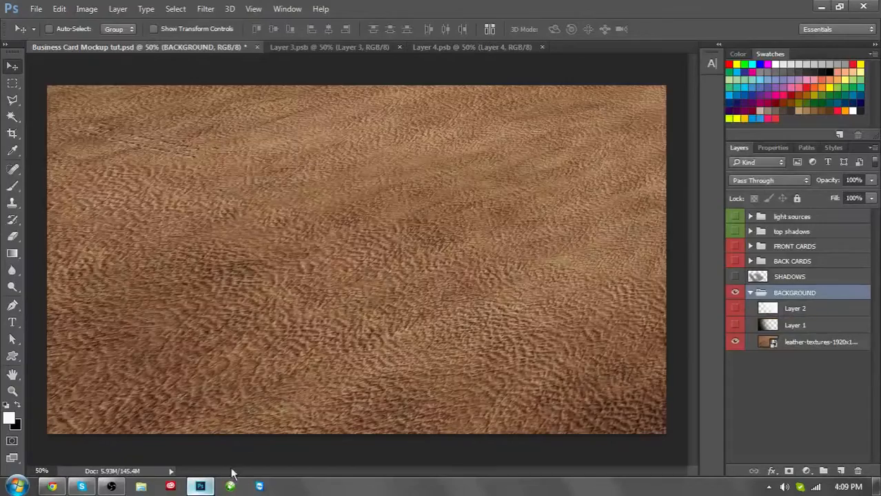
Step: Switch to Windows Explorer and open the Pictures folder located on the Desktop
left_click(141, 487)
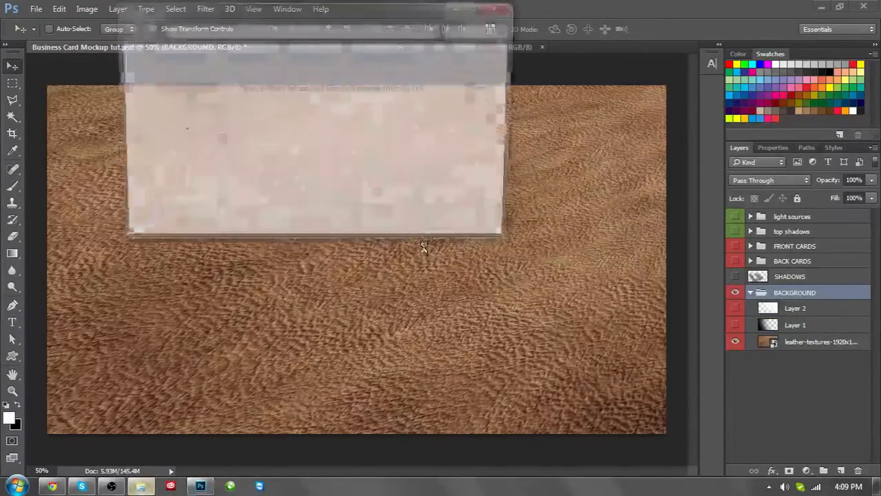
left_click(173, 121)
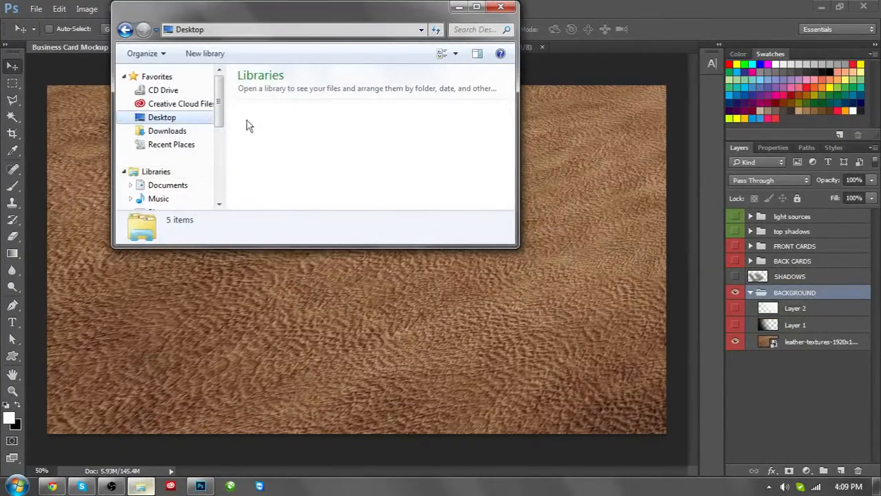
scroll(338, 157, "down", 4)
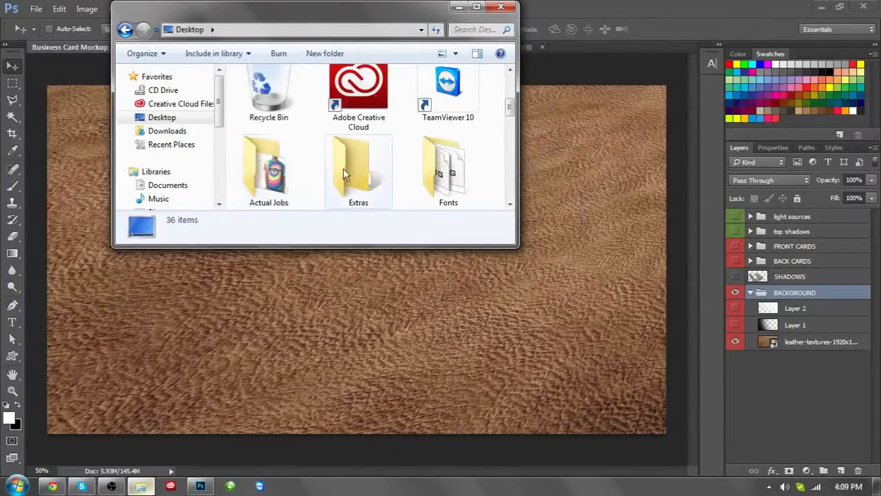
scroll(324, 152, "down", 3)
left_click(288, 112)
double_click(288, 112)
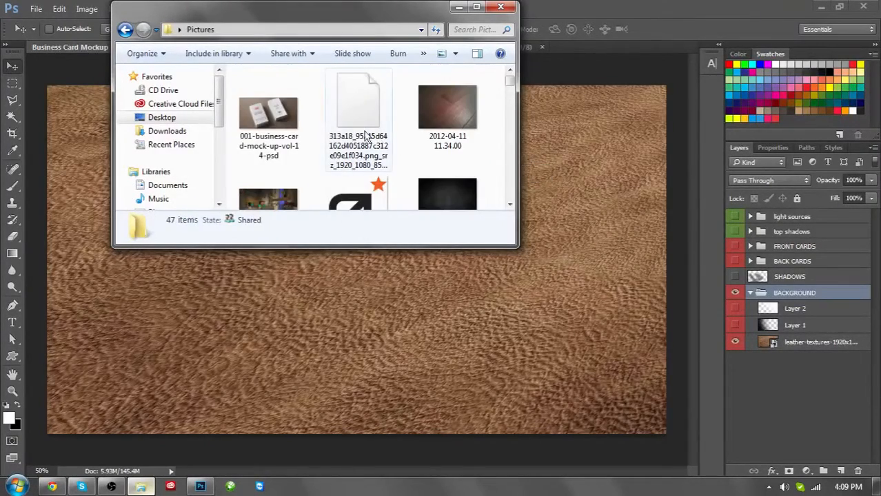
Step: View the wood floor photo 2012-04-11 11.34.00 at full-window size, and close the viewer and folder window
left_click(469, 98)
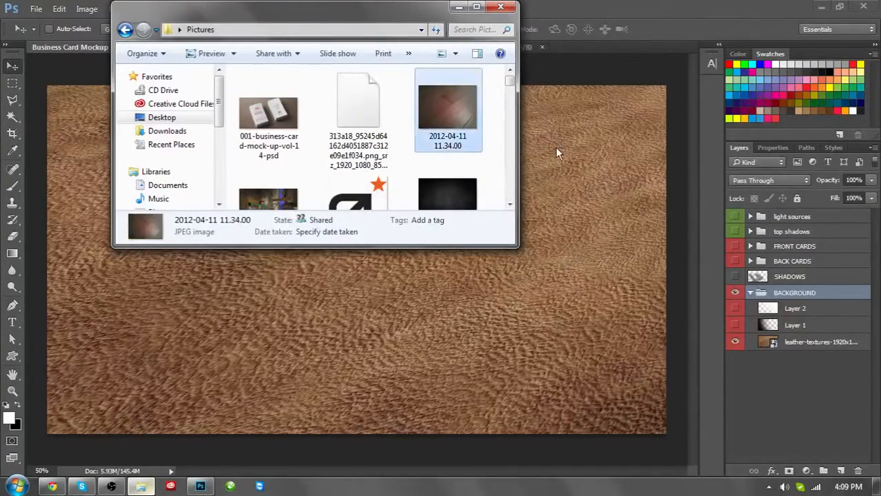
double_click(459, 99)
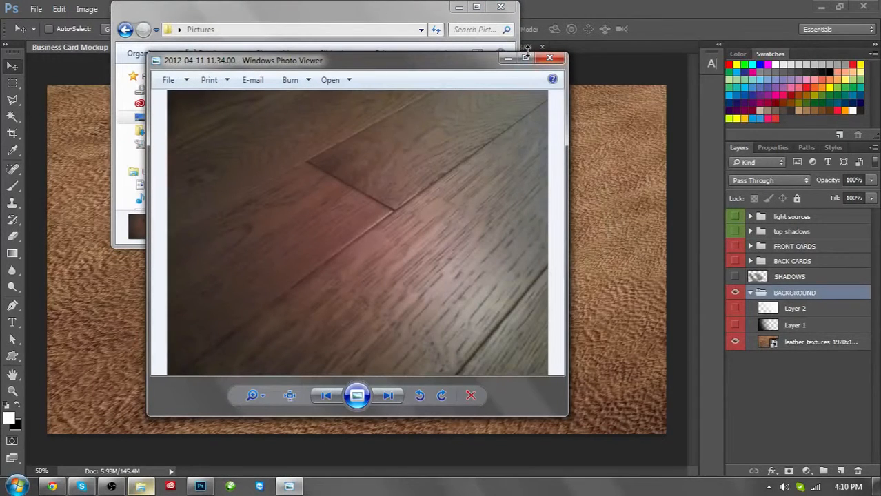
left_click(524, 57)
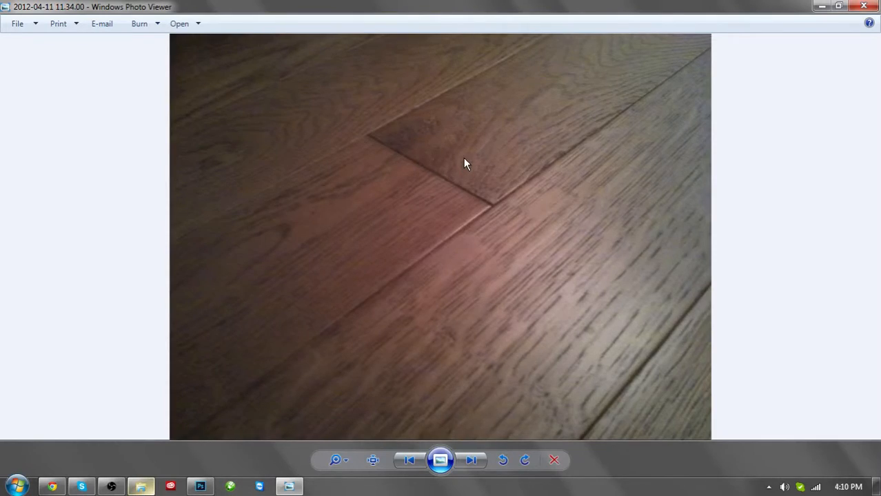
left_click(862, 6)
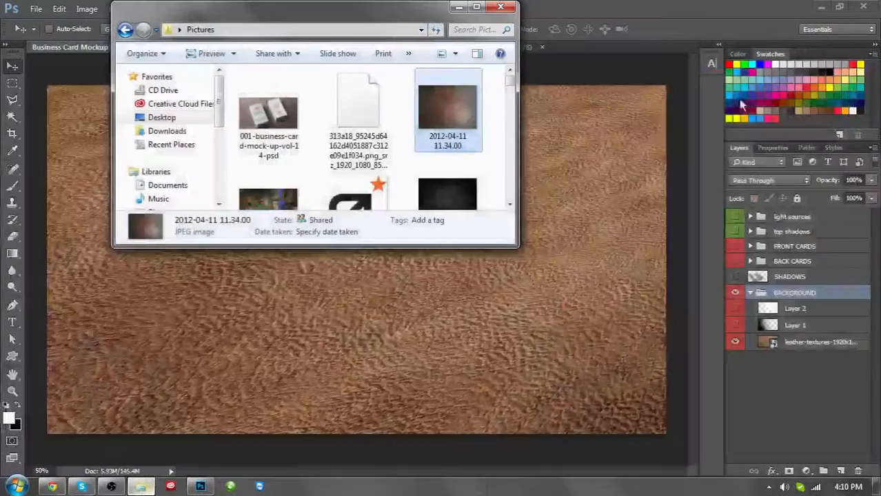
left_click(500, 8)
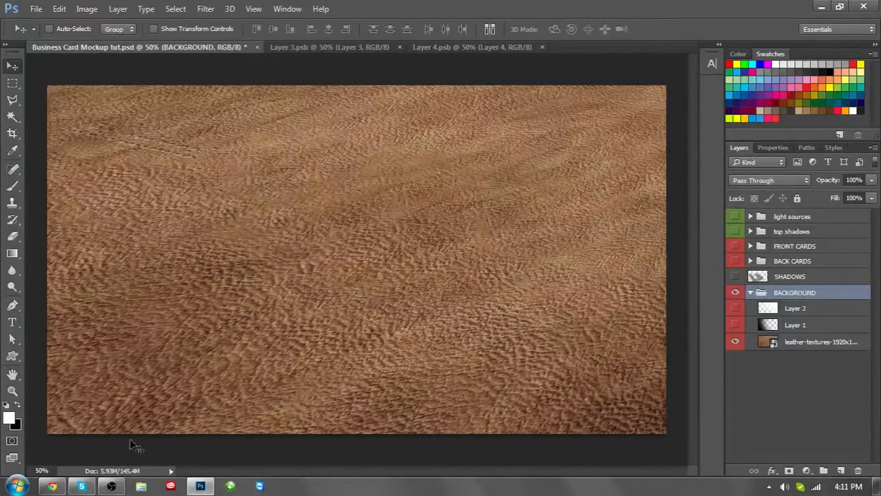
Step: View the reference image 001-business-card-mock-up-vol-14-psd from the Desktop's Pictures folder, and close the viewer and folder window
left_click(141, 486)
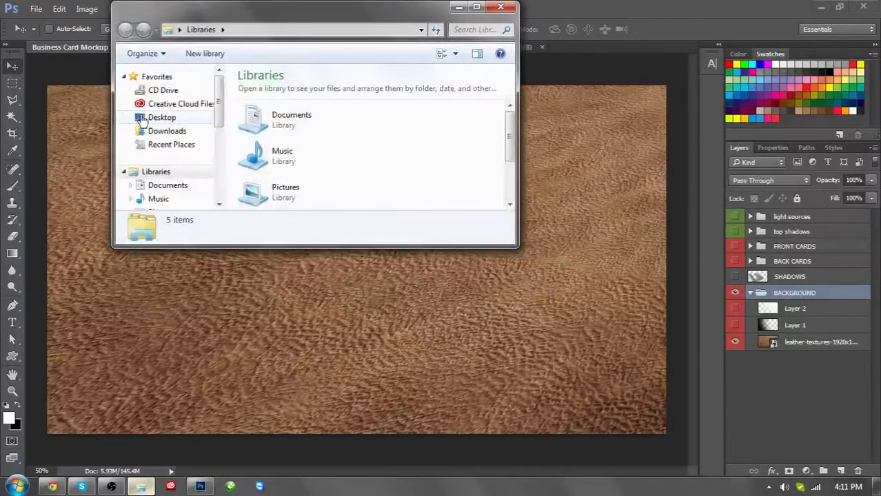
left_click(140, 119)
left_click_drag(510, 83, 515, 127)
double_click(262, 104)
left_click(274, 114)
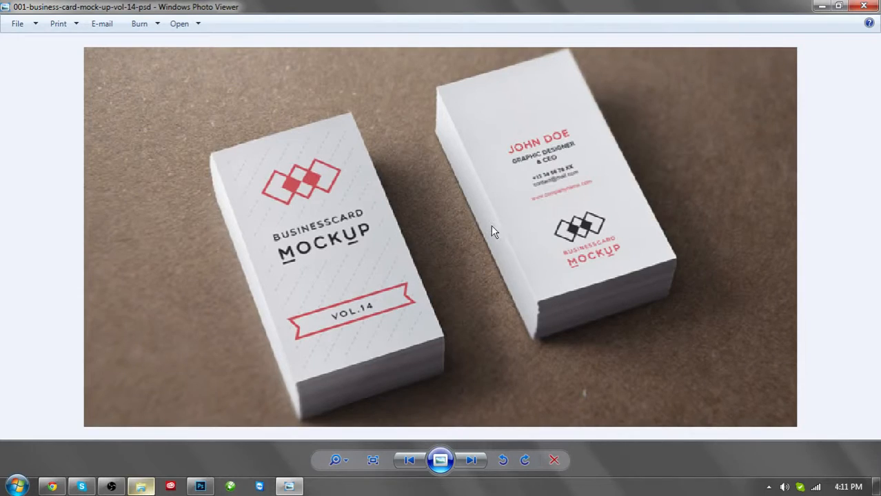
left_click(859, 8)
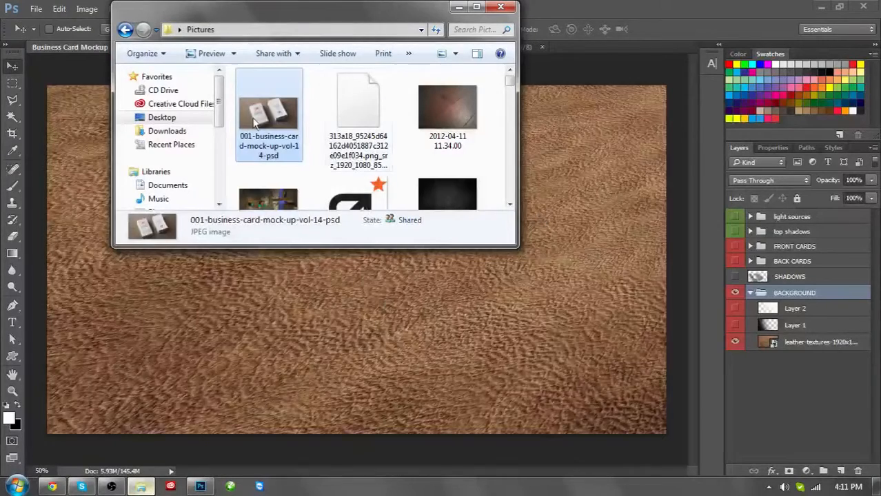
left_click(501, 8)
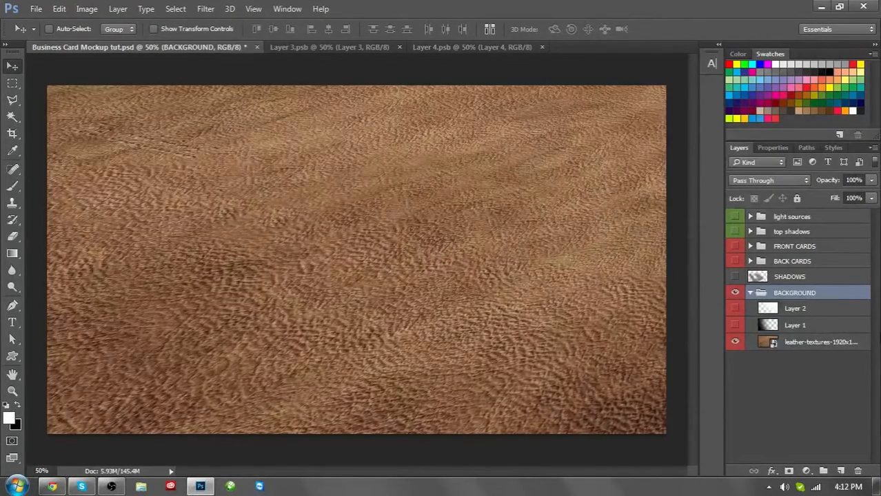
left_click(750, 292)
left_click(749, 293)
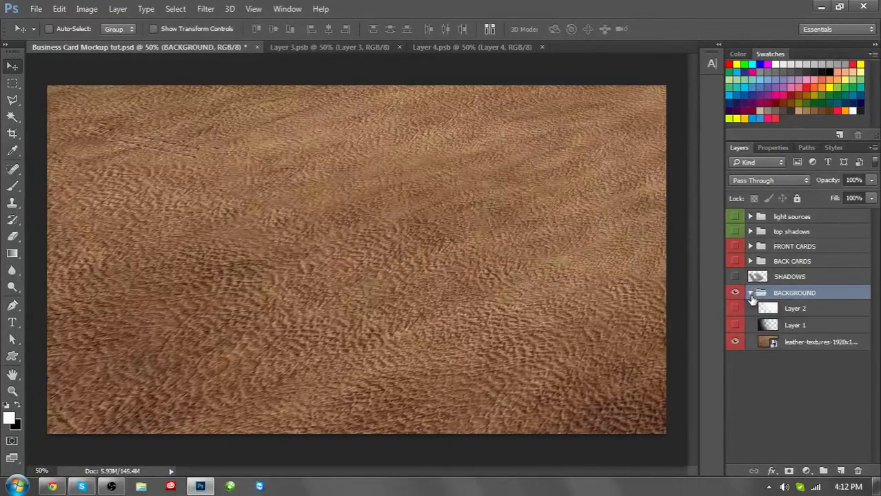
left_click(783, 341)
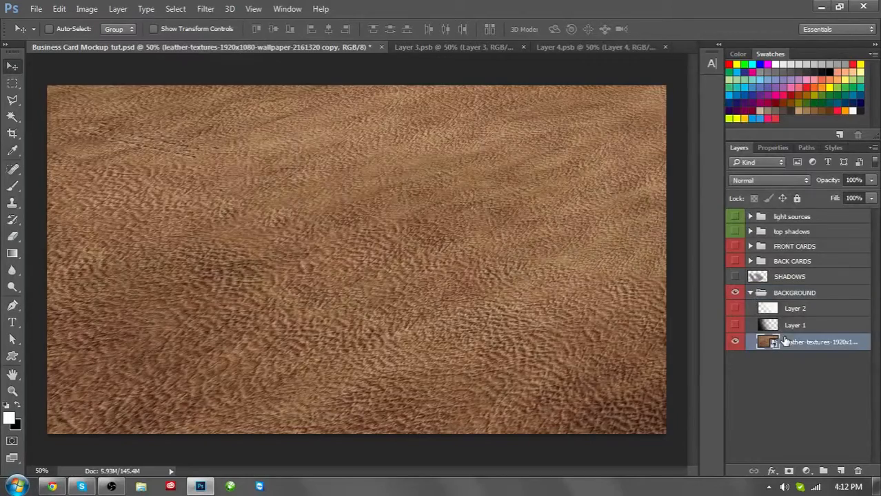
left_click(750, 294)
left_click(750, 294)
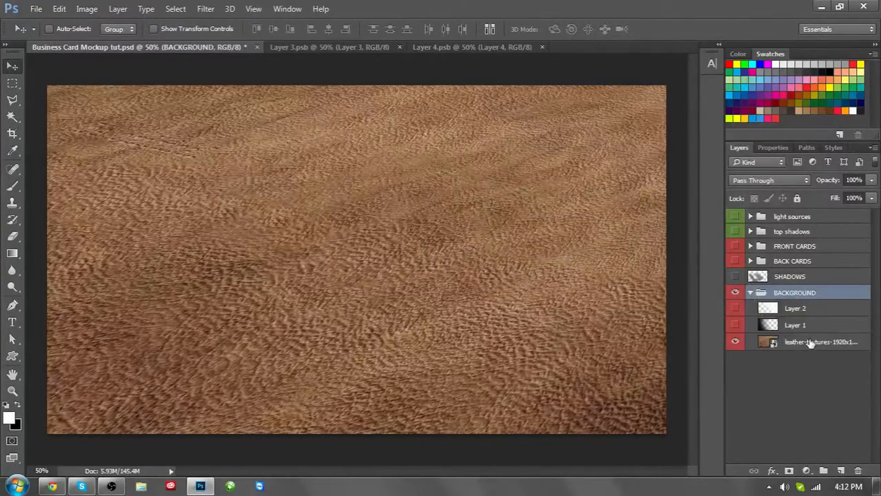
left_click(806, 343)
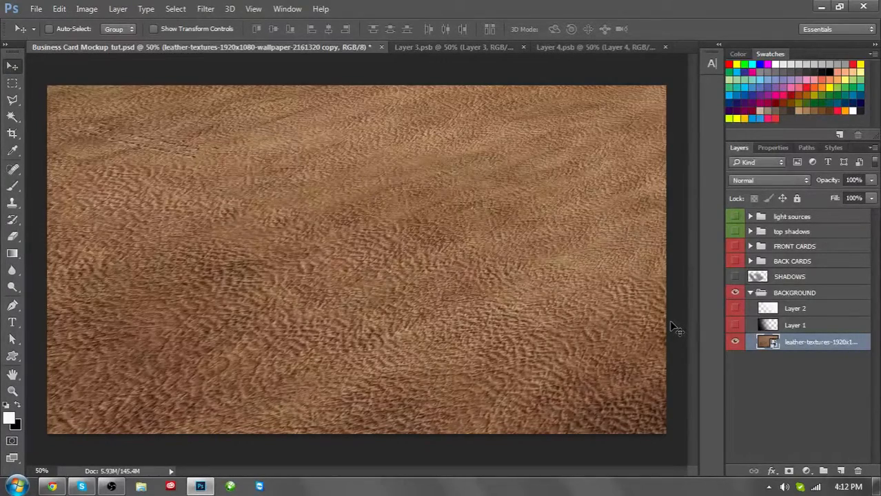
Step: Delete the BACKGROUND group, the SHADOWS layer, and the light sources and top shadows groups
left_click(772, 293)
key("Delete")
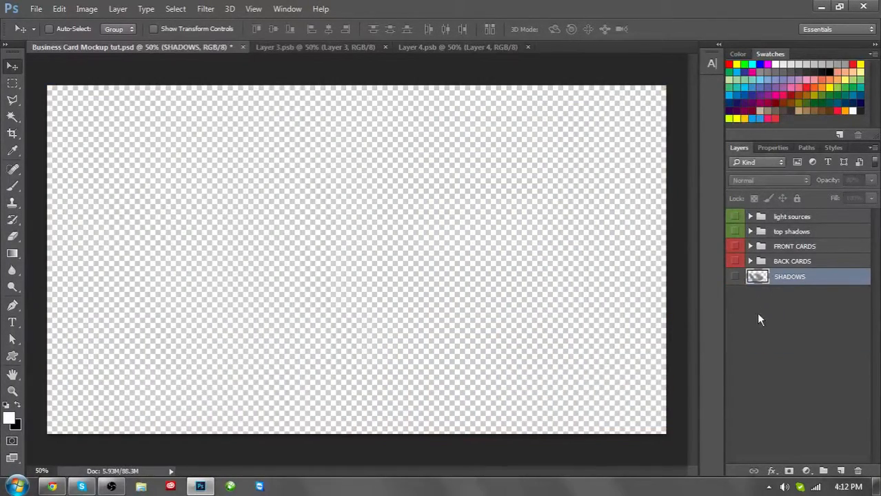
key("Delete")
left_click(776, 219)
key("Delete")
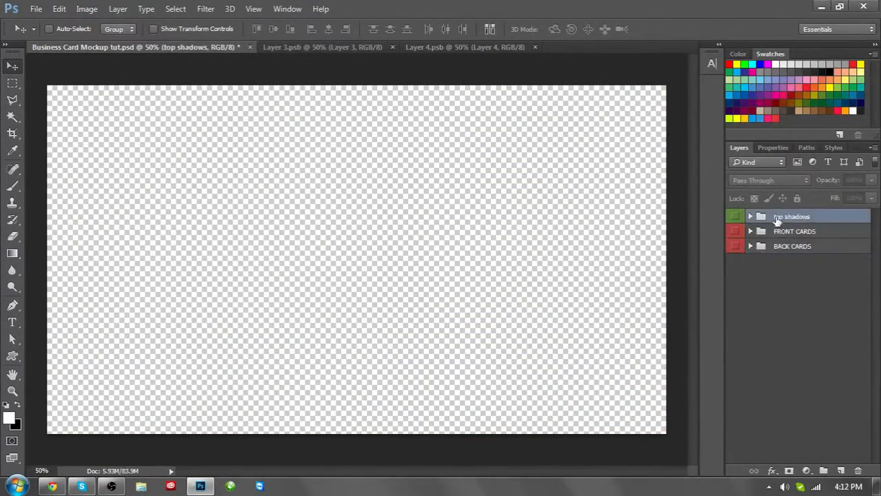
key("Delete")
Step: Preview the FRONT CARDS and BACK CARDS groups one at a time, leaving both hidden and no layer selected
left_click(734, 218)
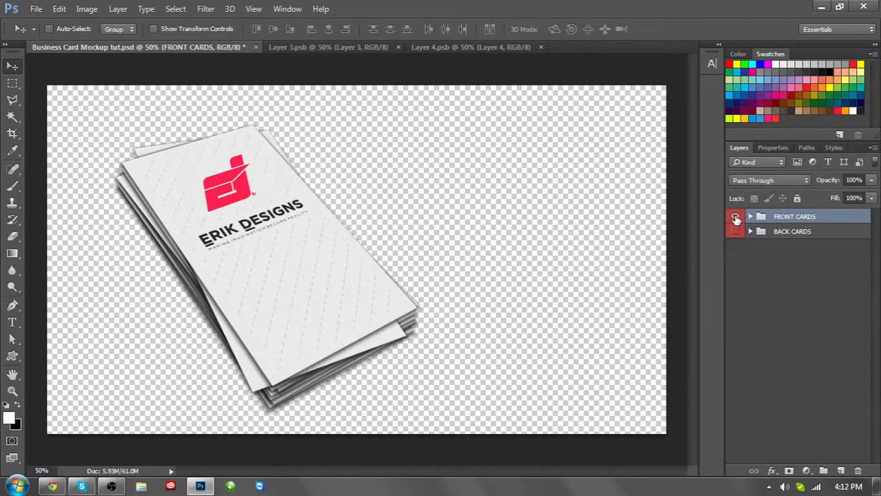
left_click(735, 218)
left_click(735, 231)
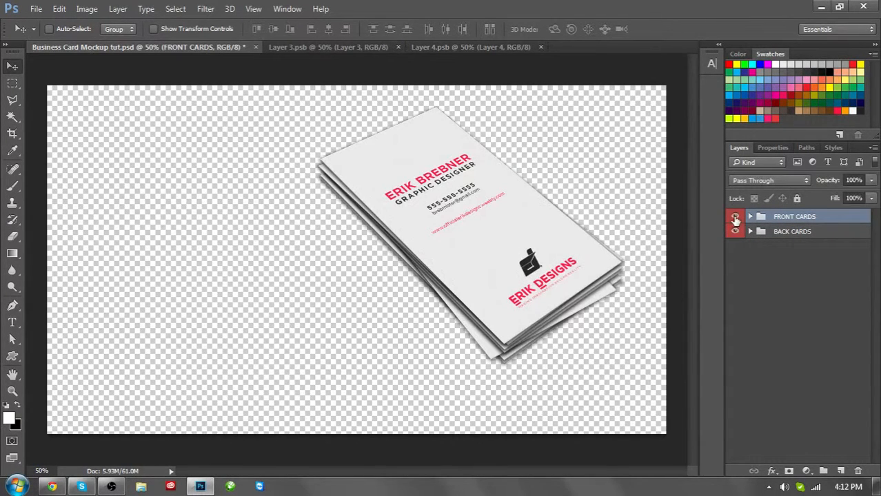
left_click(734, 218)
left_click(734, 232)
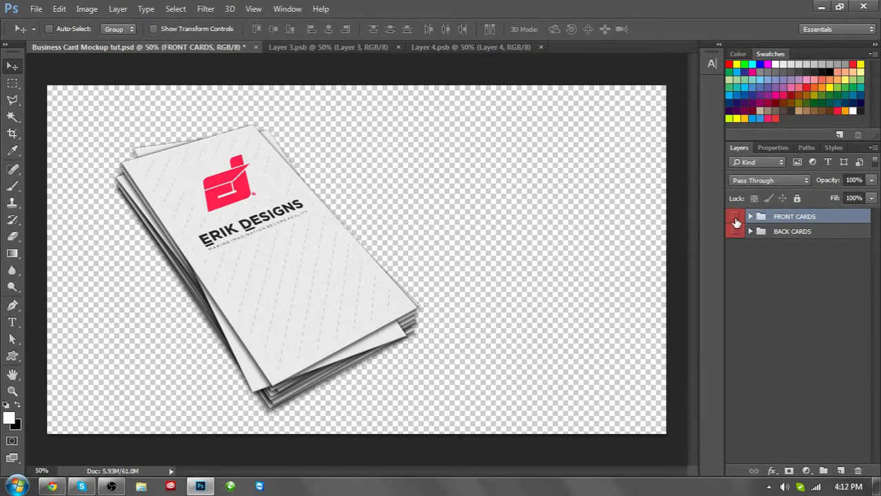
left_click(734, 217)
left_click(782, 255)
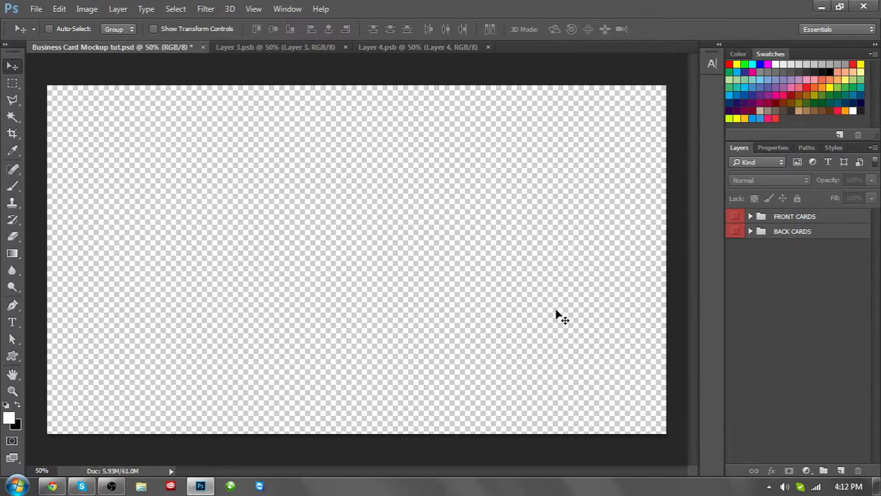
Step: Place the photo 2012-04-11 11.34.00 from the Desktop's Pictures folder into the mockup document
left_click(140, 486)
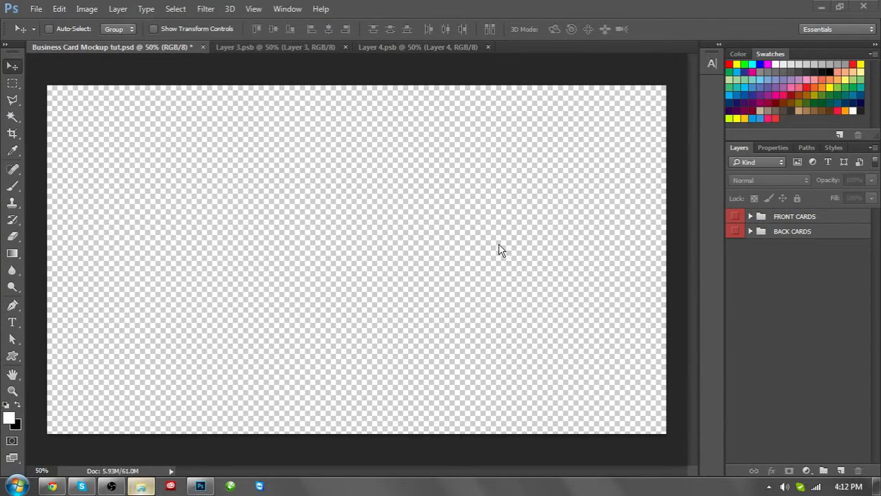
left_click(155, 118)
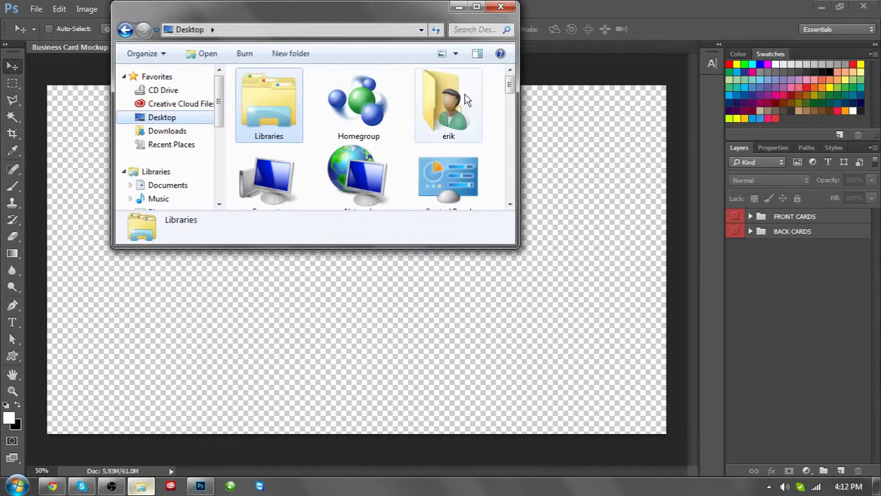
left_click_drag(506, 93, 509, 122)
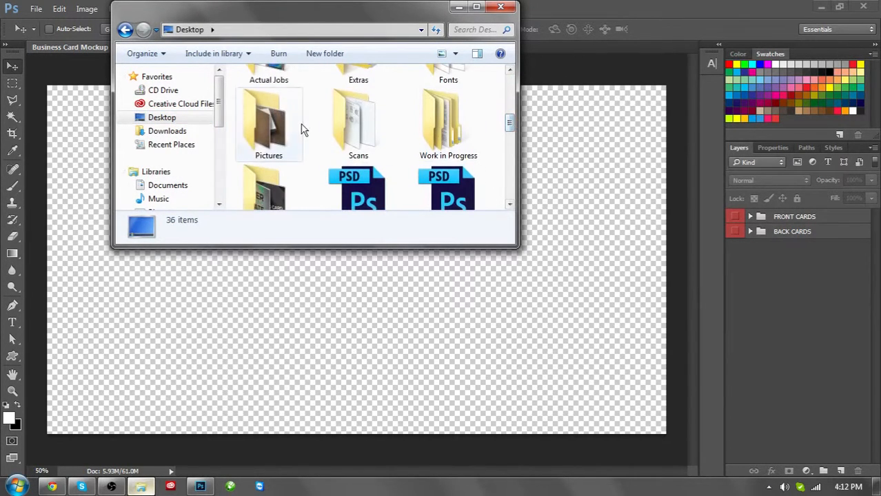
left_click(279, 131)
double_click(267, 115)
left_click_drag(435, 103, 580, 163)
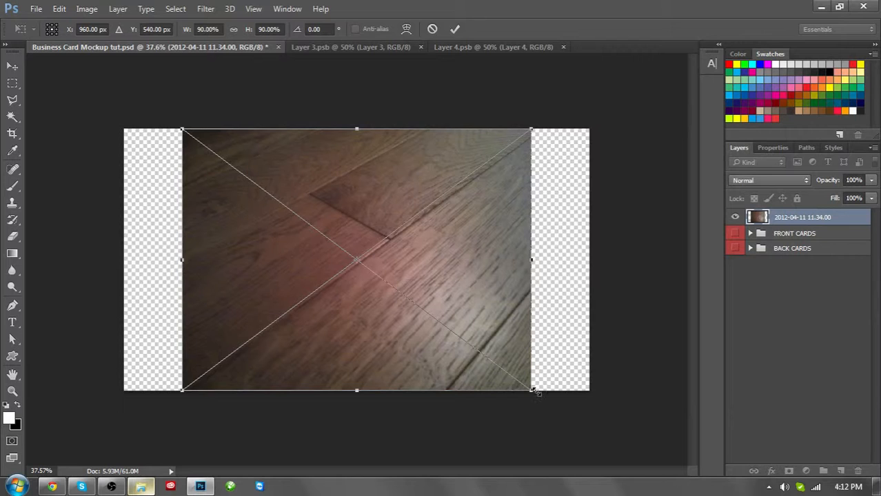
left_click_drag(531, 392, 593, 442)
key("ctrl+z")
left_click_drag(445, 293, 329, 425)
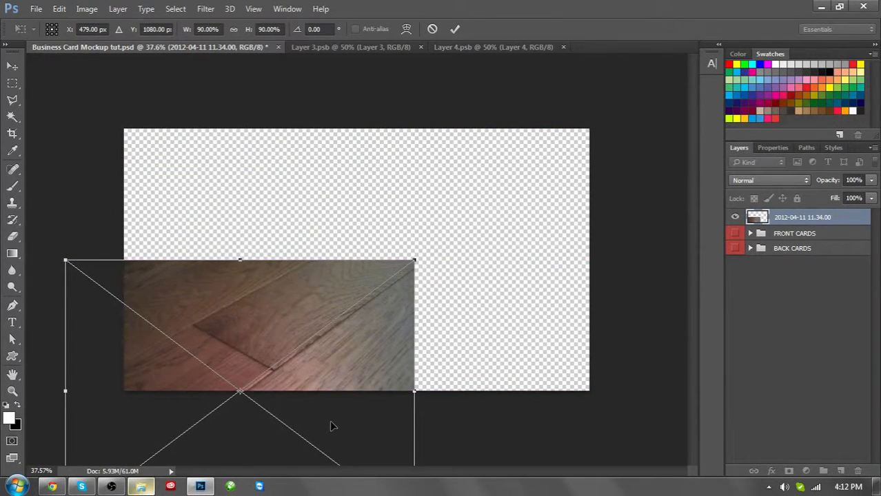
key("ctrl+z")
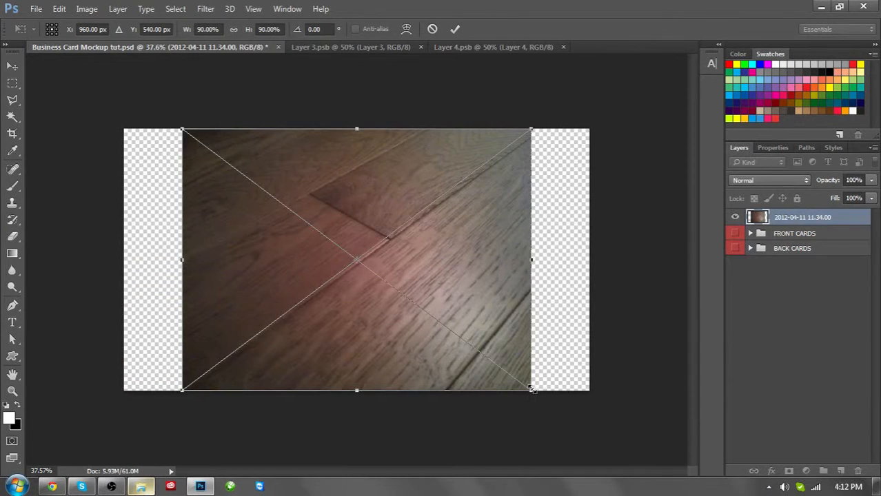
Step: Scale the placed wood floor photo to about 120.8% so it covers the whole canvas, and commit the placement
left_click_drag(532, 389, 596, 429)
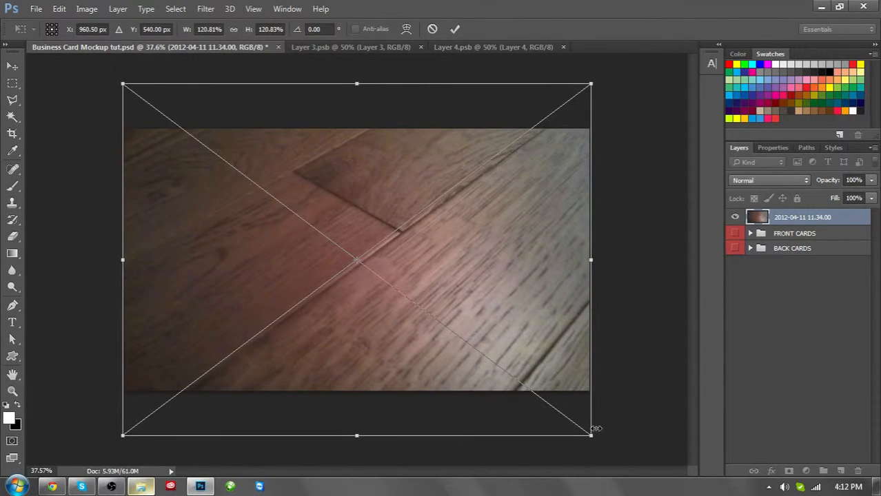
key("Return")
key("ctrl+plus")
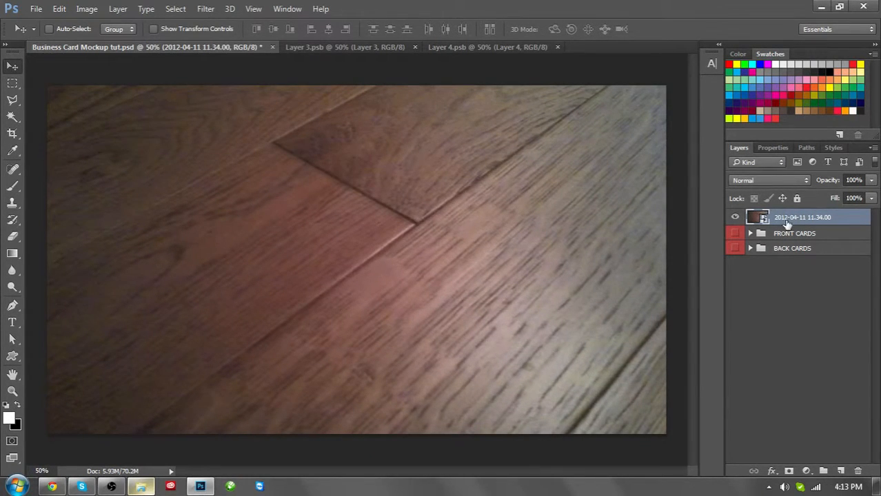
Step: Open the wood photo's smart object contents, unlock its background layer, and darken it with a Curves adjustment, upper point at input 183, output 175
double_click(763, 219)
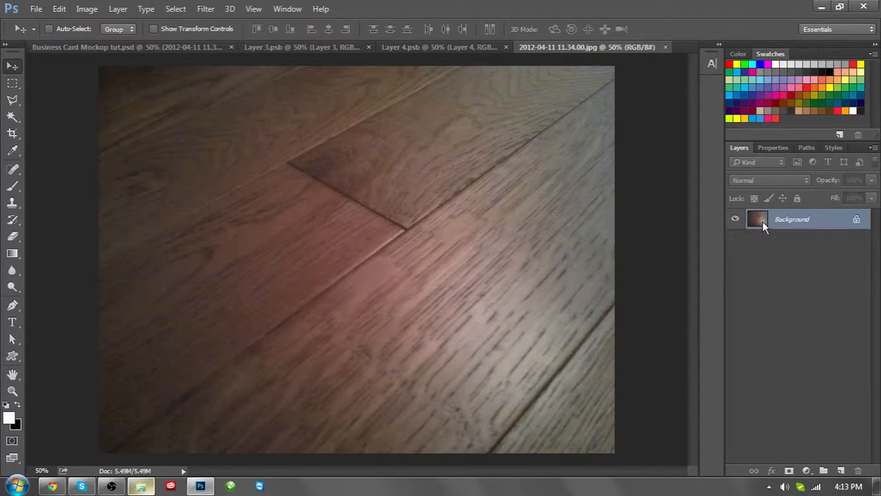
double_click(861, 226, "alt")
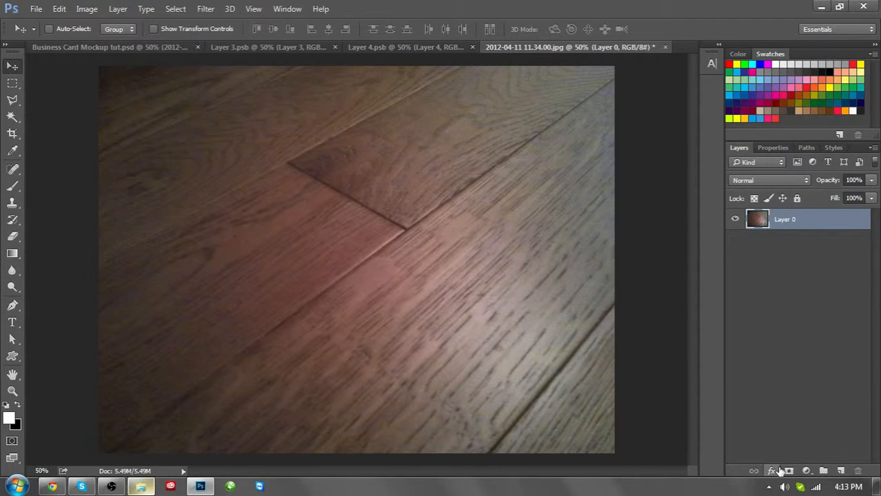
left_click(805, 470)
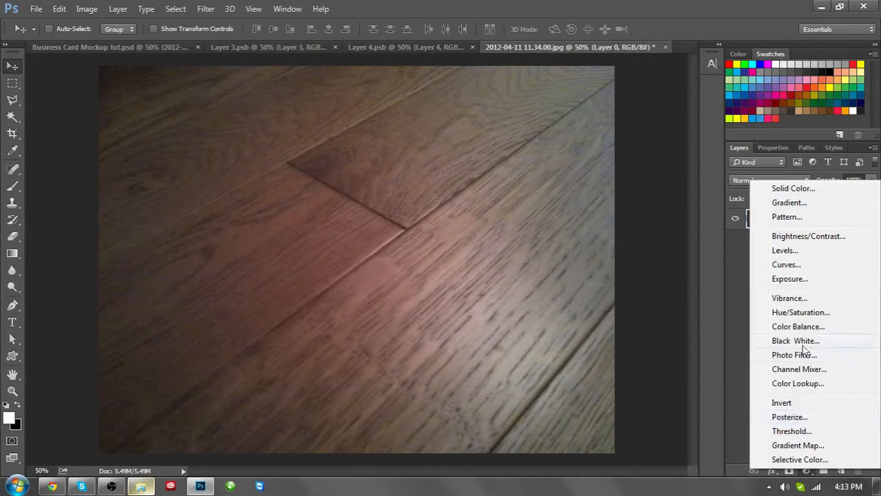
left_click(787, 268)
left_click_drag(790, 285, 786, 296)
left_click_drag(832, 247, 830, 248)
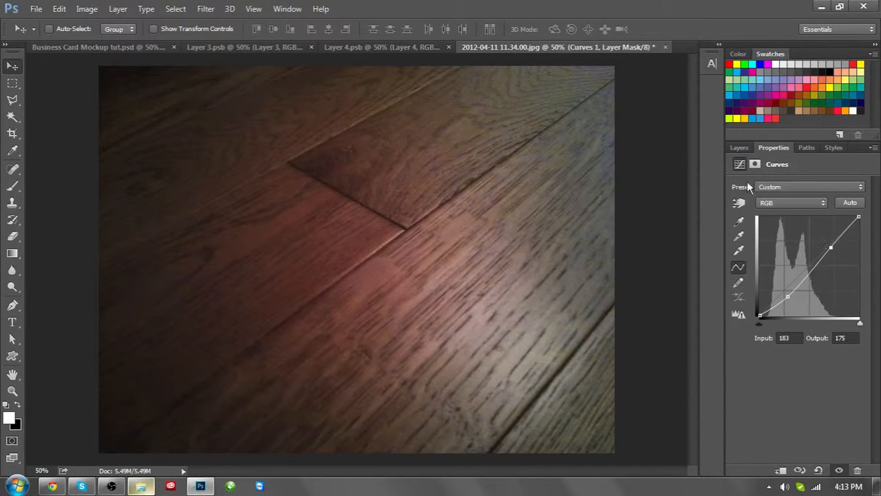
Step: Merge the Curves adjustment with Layer 0 and try to save the photo document
left_click(744, 148)
left_click(787, 247)
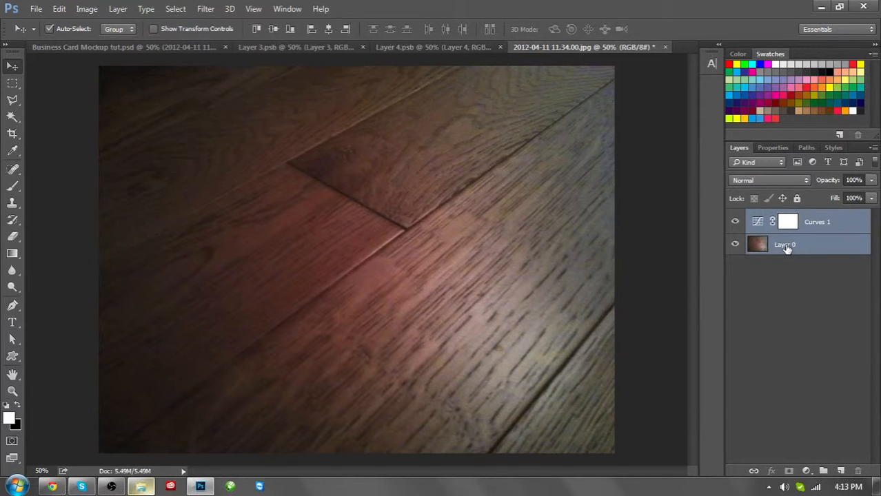
key("ctrl+s")
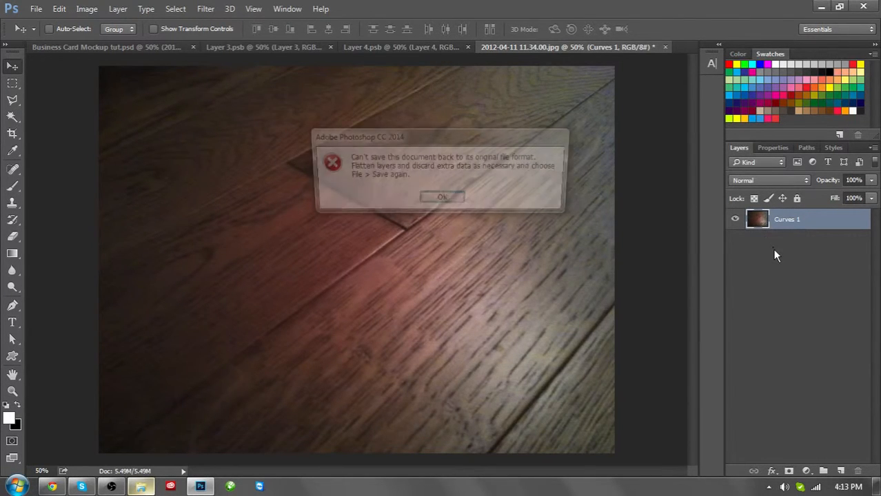
key("Return")
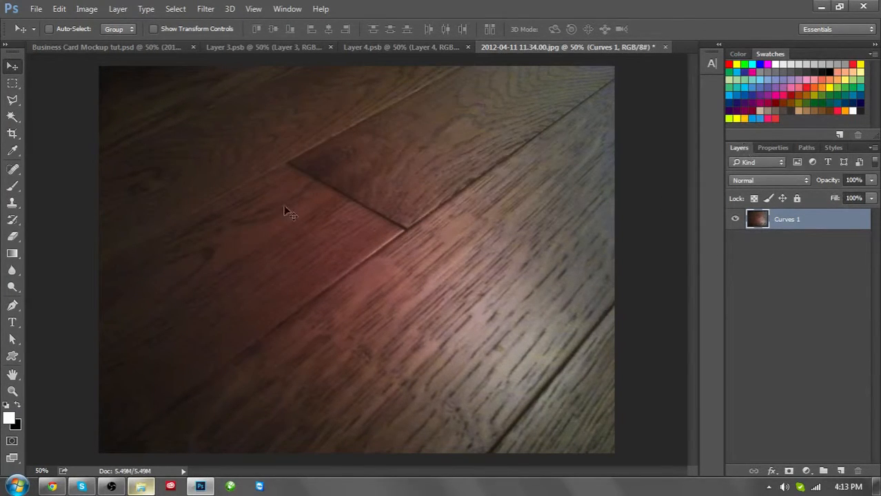
left_click(158, 43)
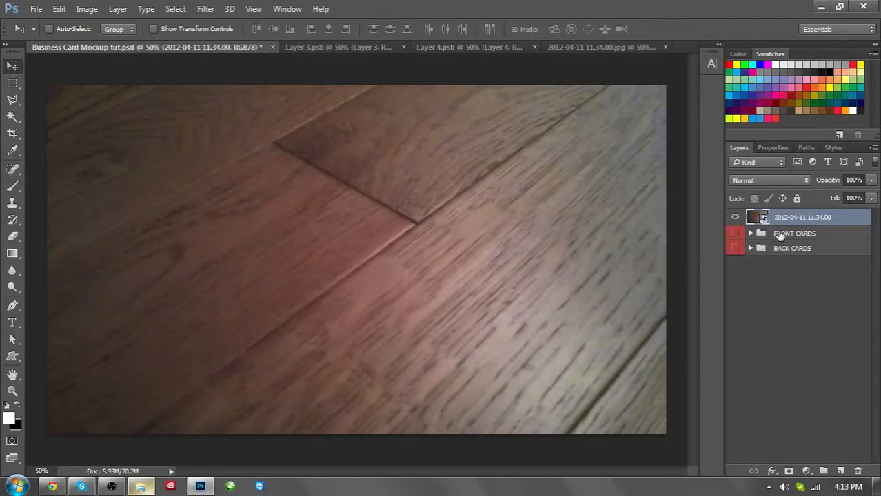
left_click(784, 233)
left_click(794, 249, "shift")
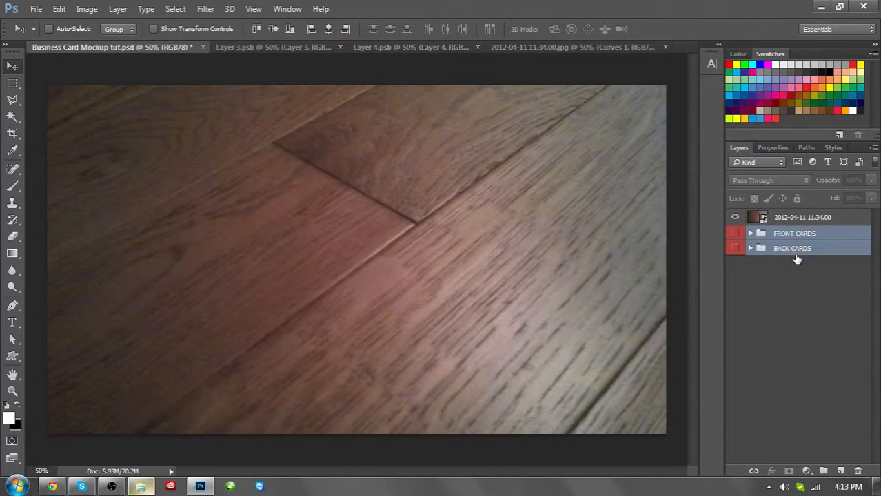
key("Delete")
left_click(634, 46)
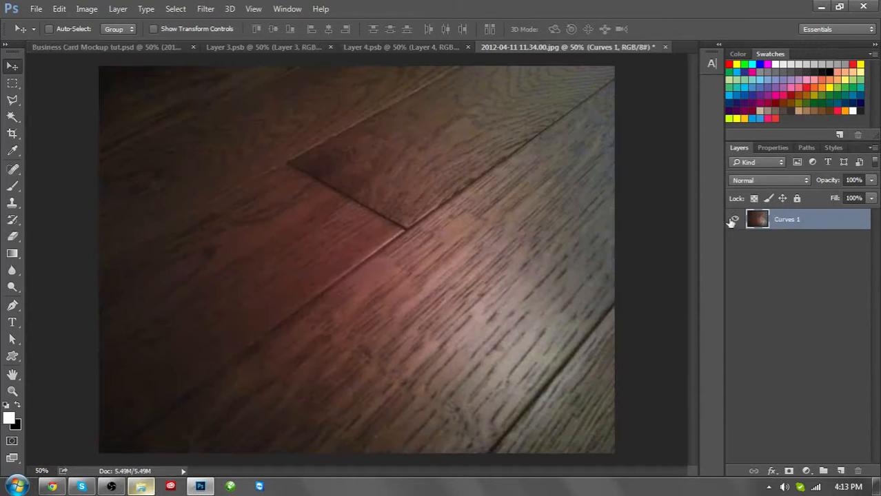
key("ctrl+s")
left_click(443, 199)
left_click(153, 48)
key("ctrl+z")
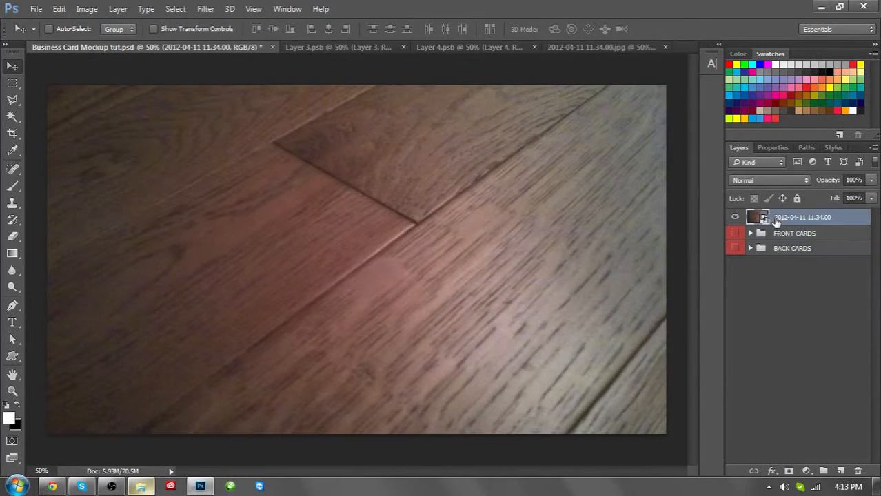
left_click(772, 220)
Step: Return to the 2012-04-11 11.34.00.jpg document, flatten the image, and save it with the default JPEG options
left_click(584, 47)
right_click(792, 229)
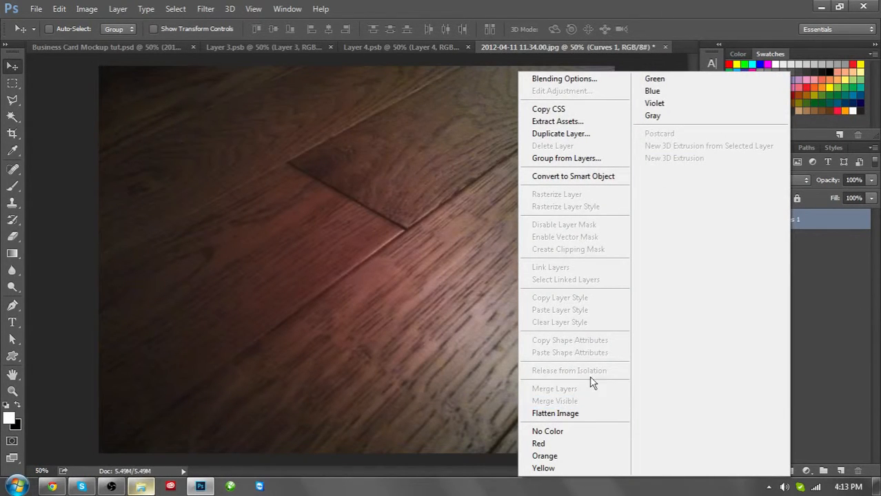
left_click(545, 413)
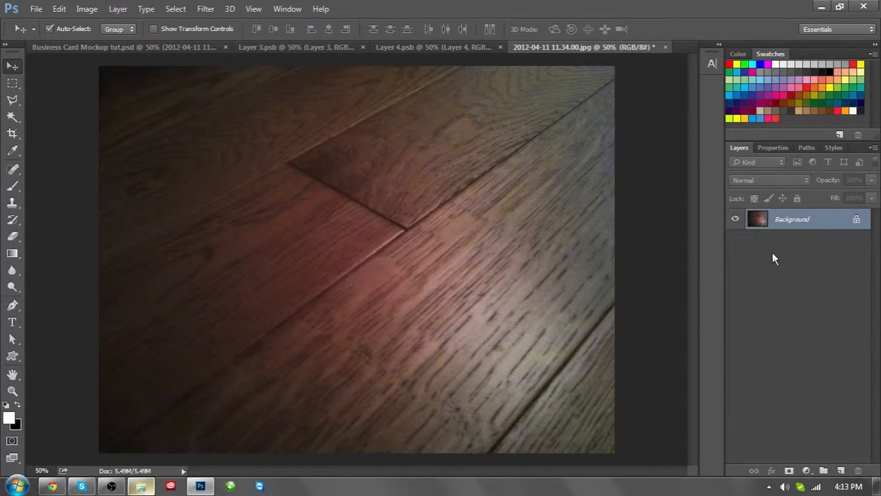
key("ctrl+s")
left_click(507, 118)
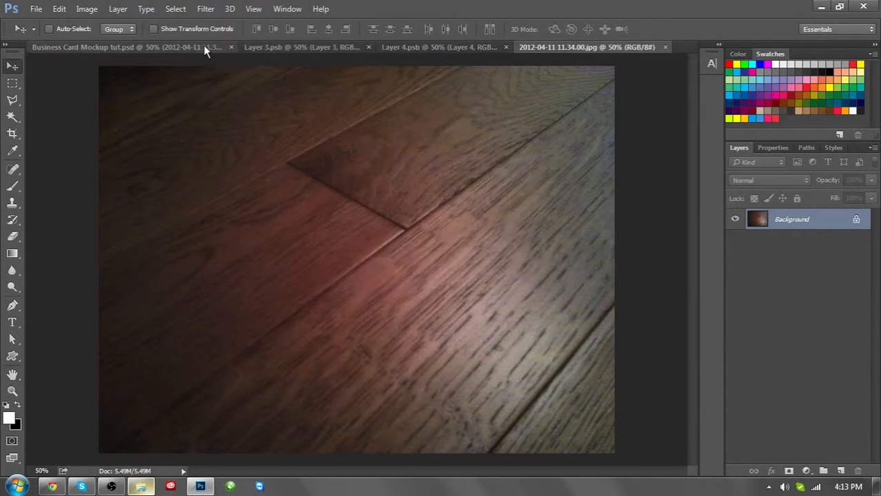
Step: In the mockup document, move the FRONT CARDS and BACK CARDS groups above the wood photo layer, preview them, and leave both hidden
left_click_drag(204, 51, 652, 259)
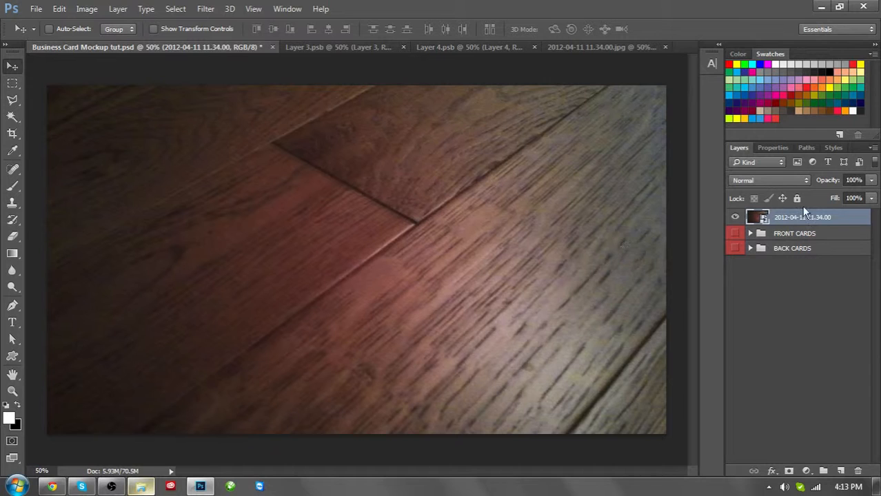
left_click(734, 233)
left_click(783, 249)
left_click(784, 234, "shift")
left_click_drag(784, 233, 780, 207)
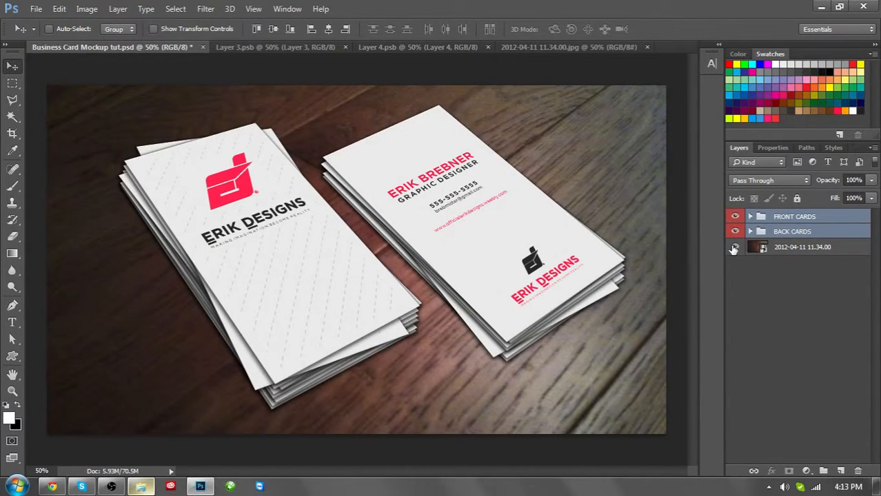
left_click(734, 249, "alt")
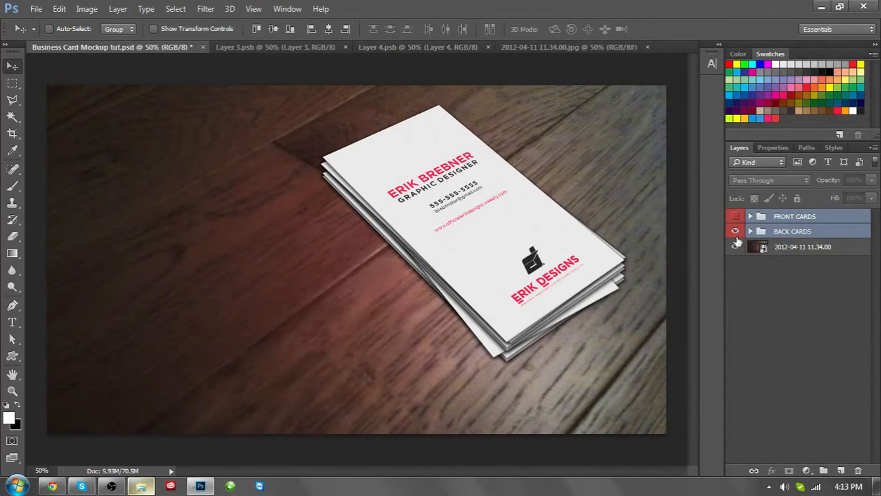
left_click(766, 264)
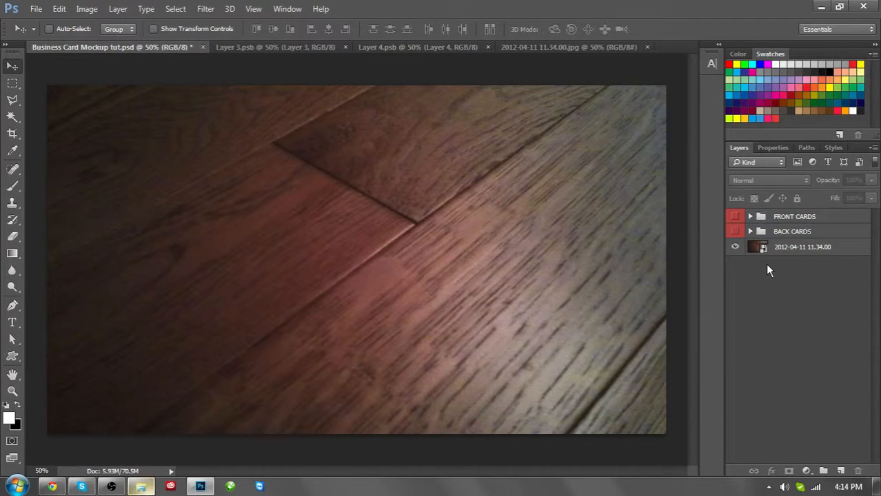
Step: Rename the wood photo layer as background and leave no layer selected
double_click(800, 248)
type("b")
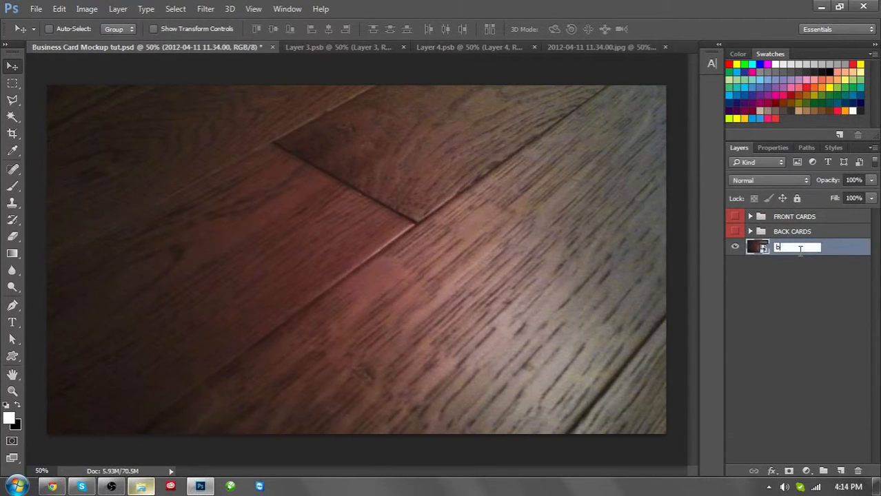
type("ack")
type("goru")
type("round")
key("Return")
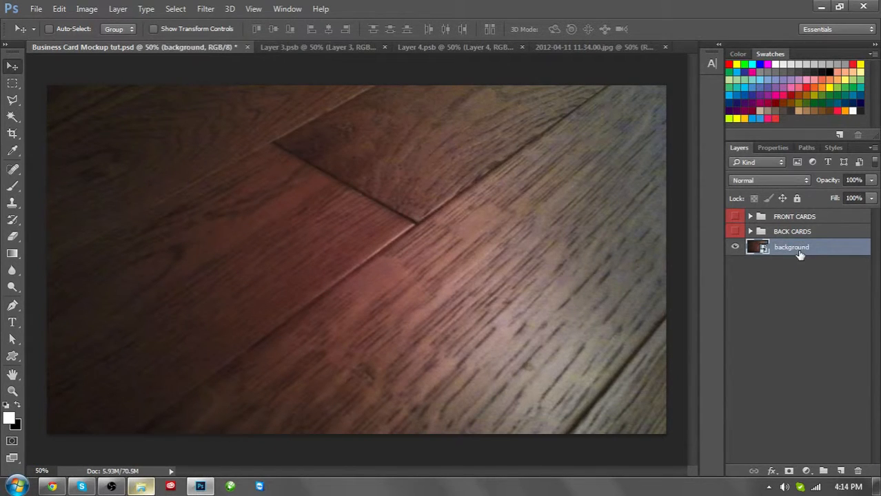
left_click(769, 266)
Step: On a new layer, paint a soft white highlight across the floor's upper right with the 1300 px brush, and set its blend mode to Overlay
scroll(359, 222, "down", 1)
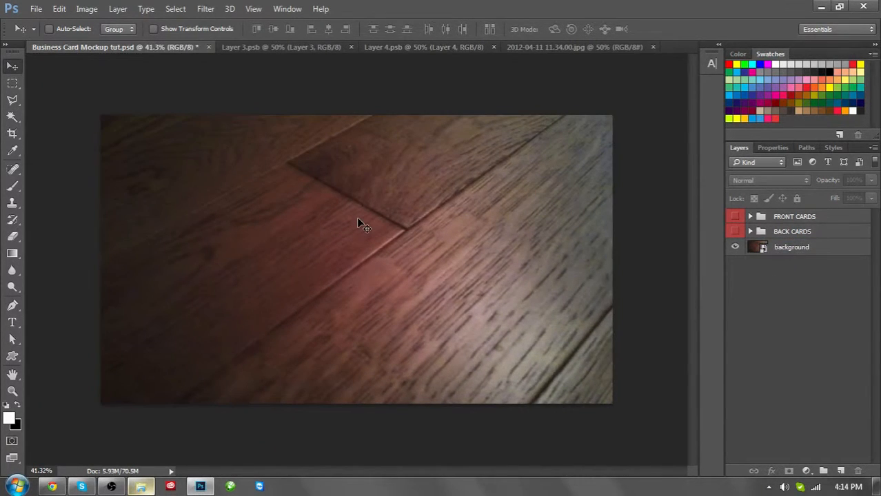
key("b")
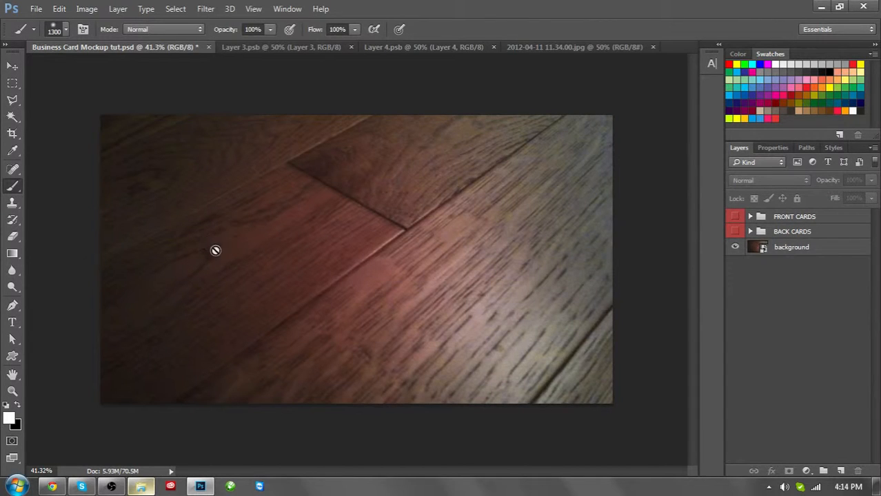
left_click(839, 471)
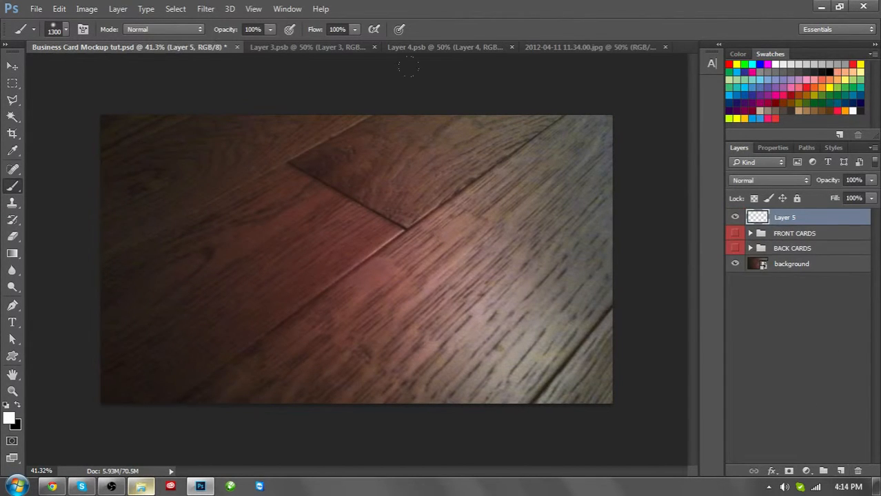
scroll(357, 259, "down", 2)
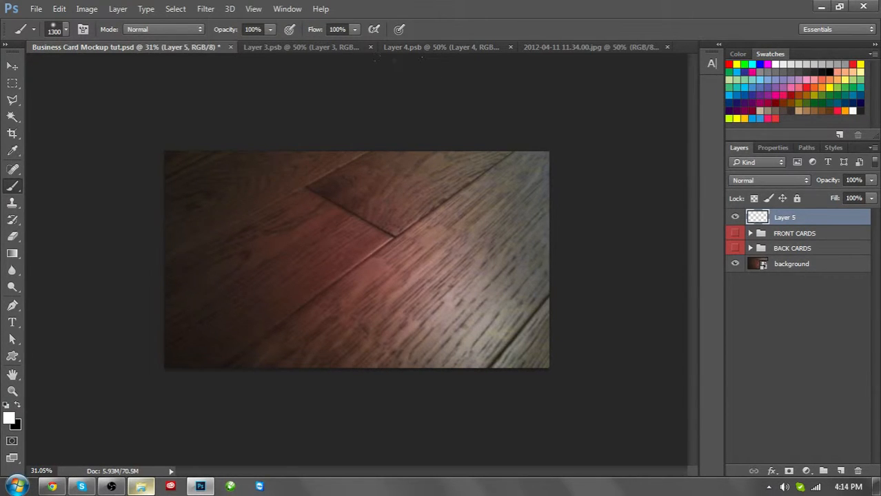
mouse_move(385, 175)
left_mouse_down()
mouse_move(496, 190)
mouse_move(503, 276)
left_mouse_up()
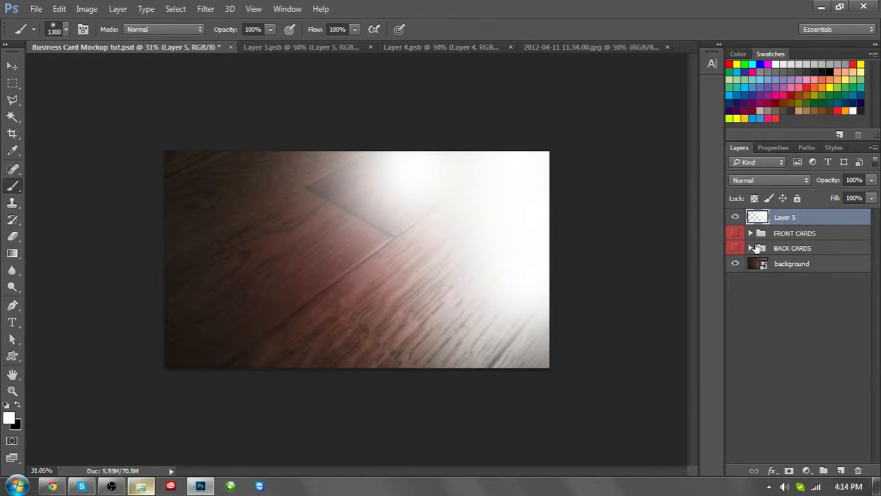
left_click(778, 179)
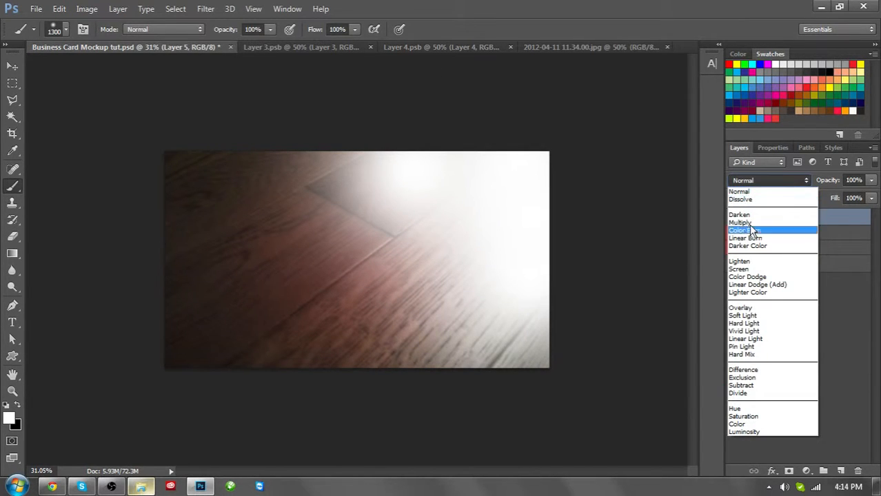
left_click(741, 307)
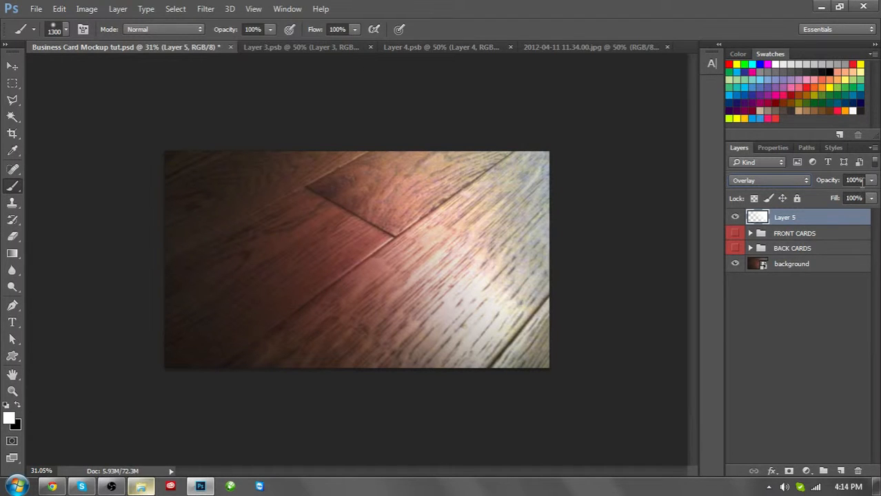
Step: Set the white highlight layer's opacity to 30%, after trying 50%
left_click(854, 180)
type("50")
key("Return")
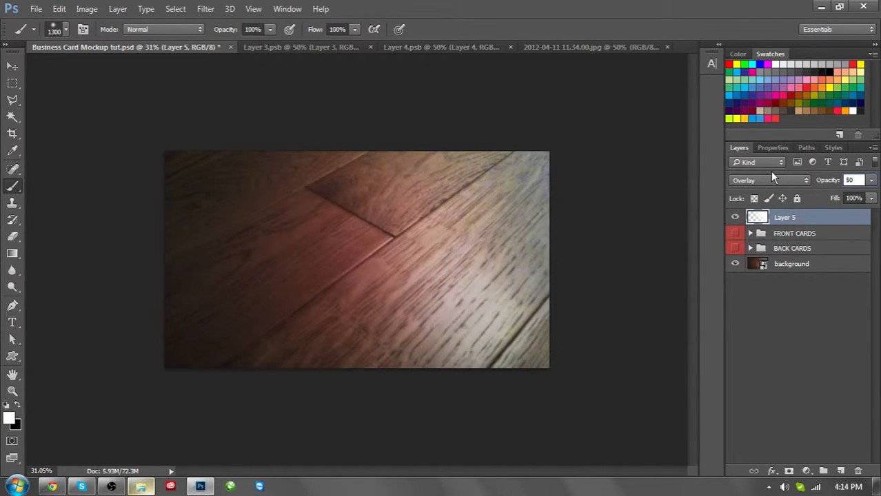
key("BackSpace")
key("BackSpace")
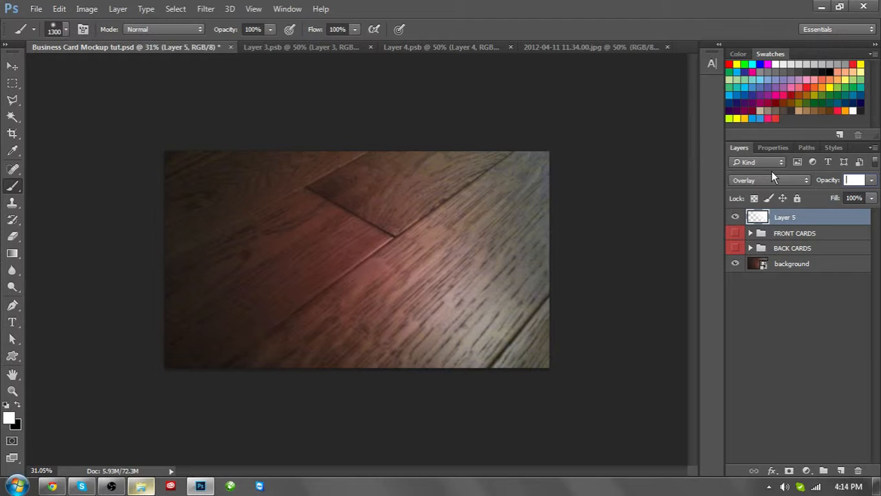
type("30")
key("Return")
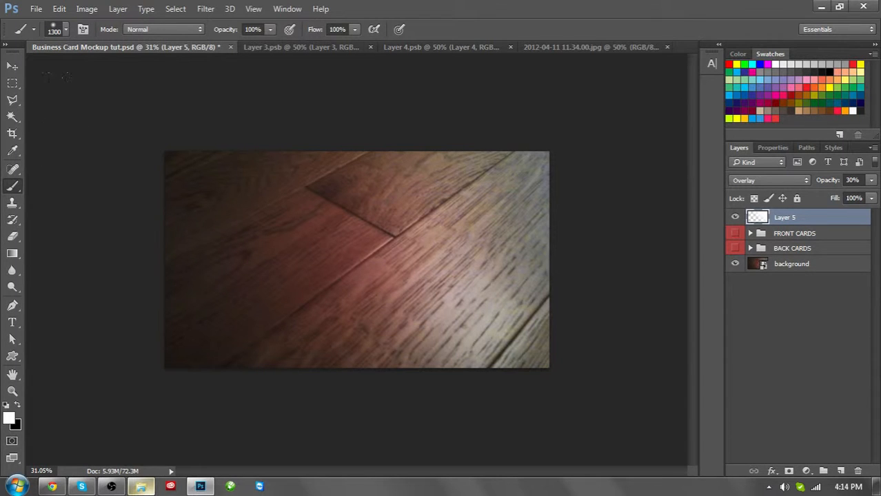
Step: Activate the Move tool and bring up the Layer 3.psb card design document
left_click(12, 66)
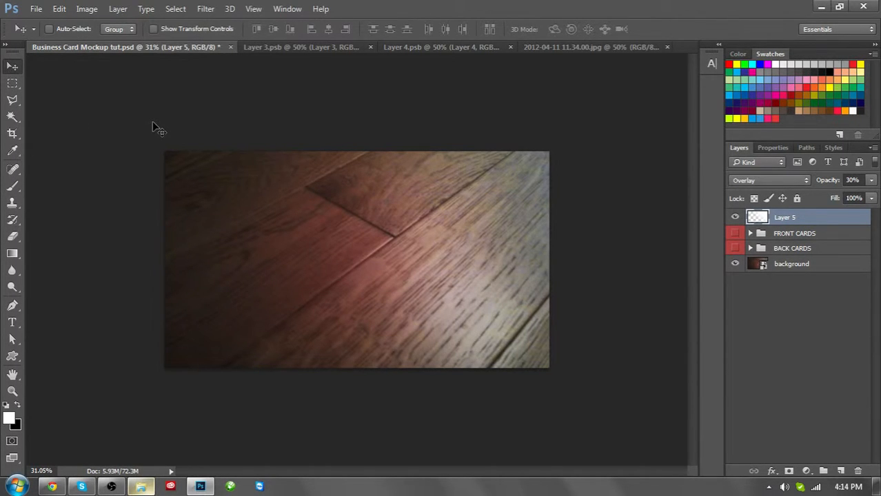
scroll(373, 255, "up", 5)
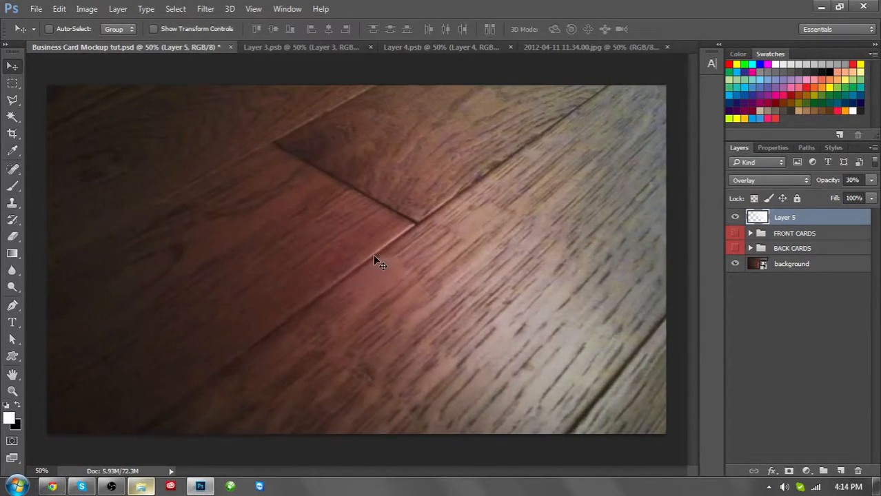
left_click(336, 47)
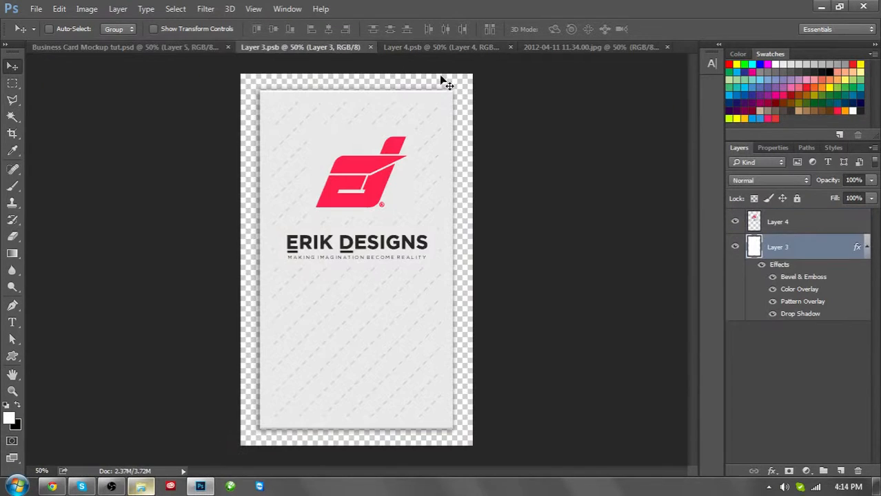
Step: Close the 2012-04-11 11.34.00.jpg wood photo and return to the Business Card Mockup tut.psd document
left_click(435, 47)
left_click(562, 47)
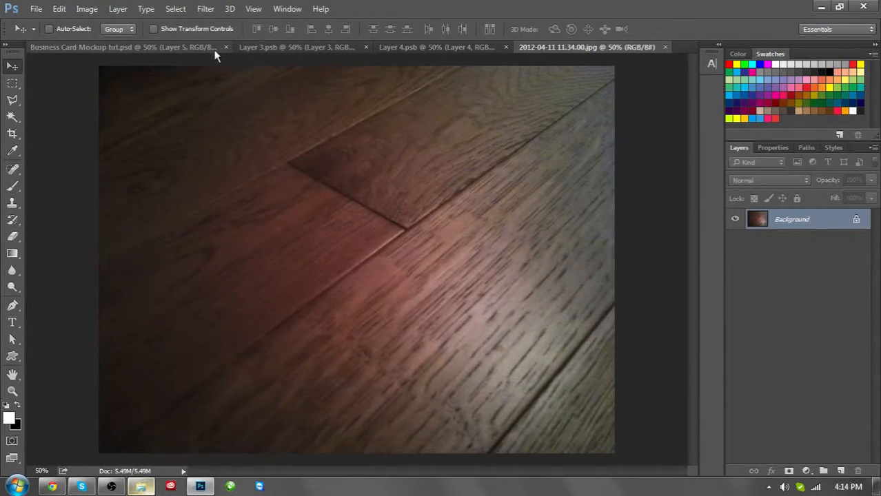
left_click(664, 47)
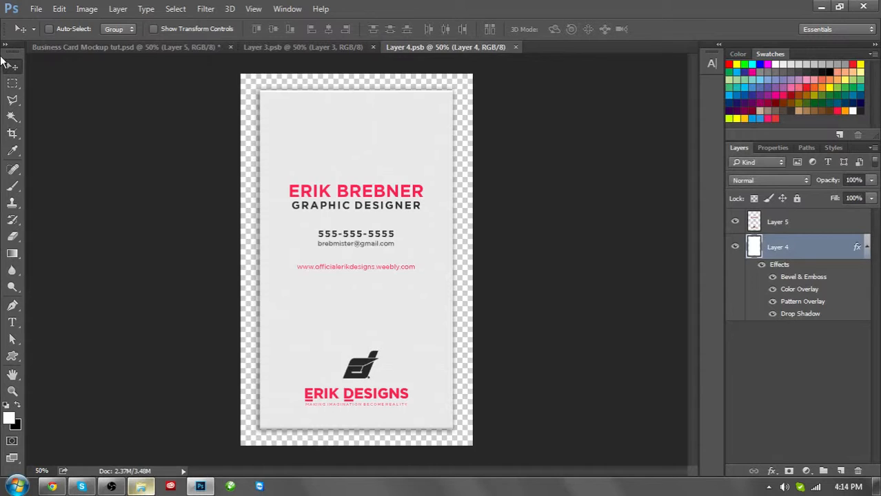
left_click(161, 48)
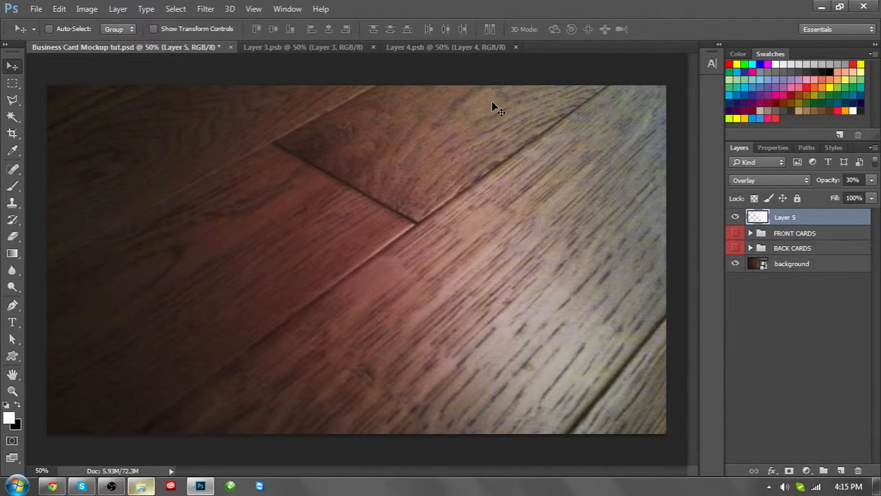
Step: Copy the blank card base layer from Layer 3.psb into the mockup document and place it over the middle of the wood floor
left_click(348, 47)
left_click(448, 47)
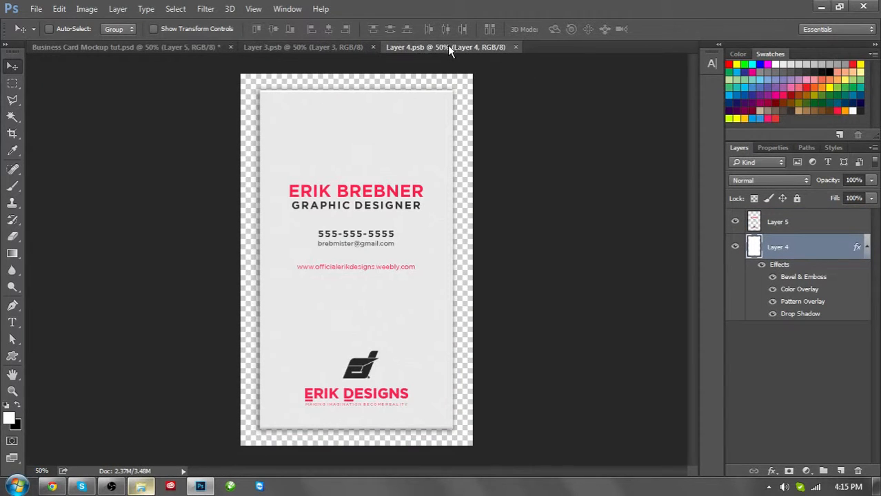
left_click(327, 48)
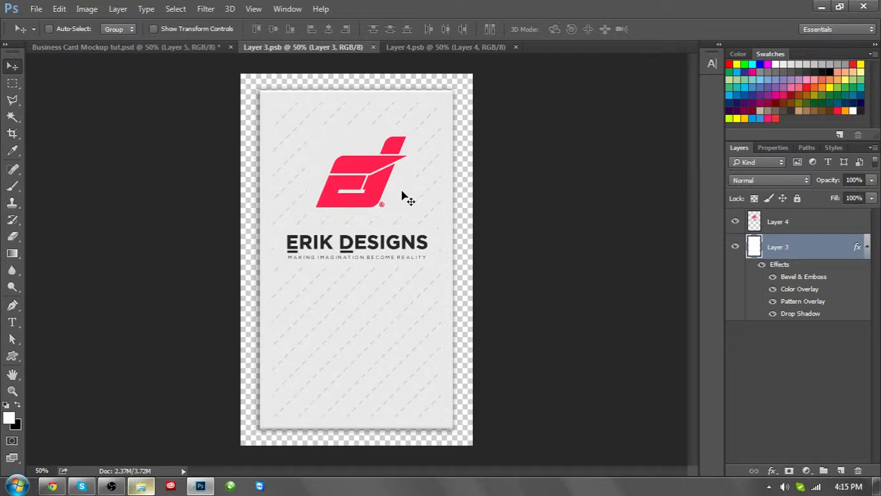
mouse_move(401, 193)
left_mouse_down()
mouse_move(148, 83)
mouse_move(140, 52)
mouse_move(404, 236)
mouse_move(385, 198)
left_mouse_up()
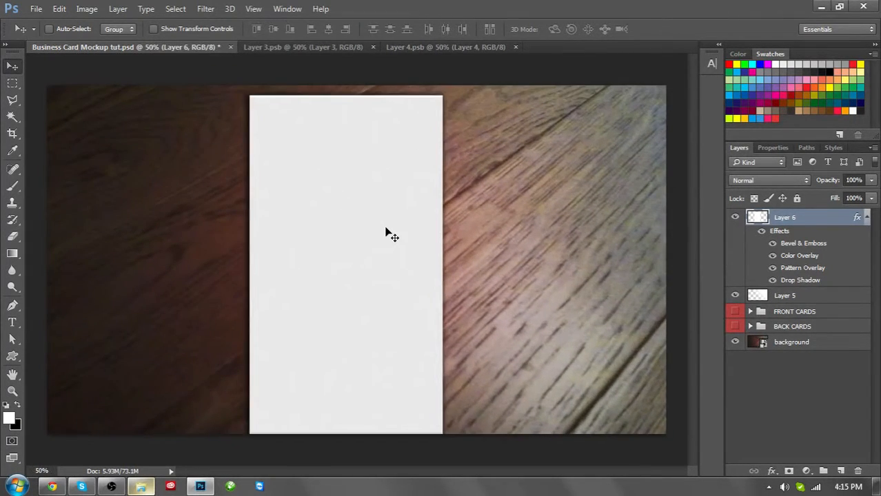
left_click_drag(387, 227, 387, 222)
Step: Try scaling the blank card down proportionally about its center
key("ctrl+t")
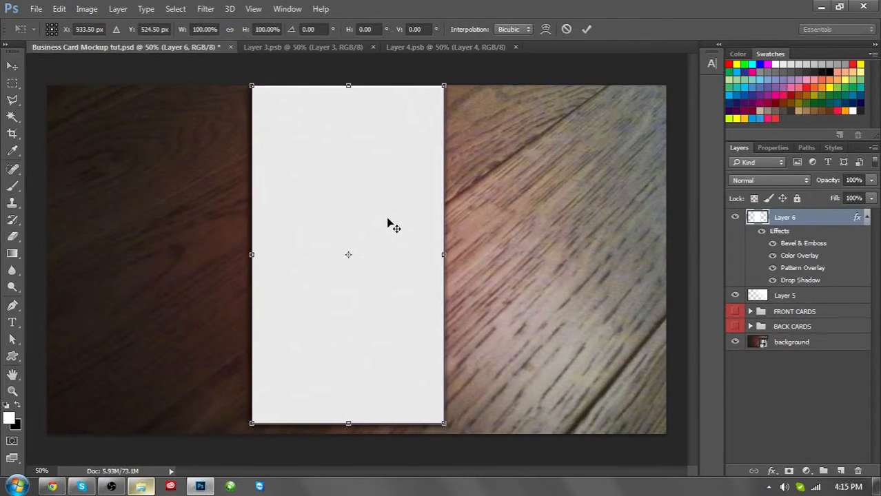
left_click_drag(445, 422, 395, 387)
key("Return")
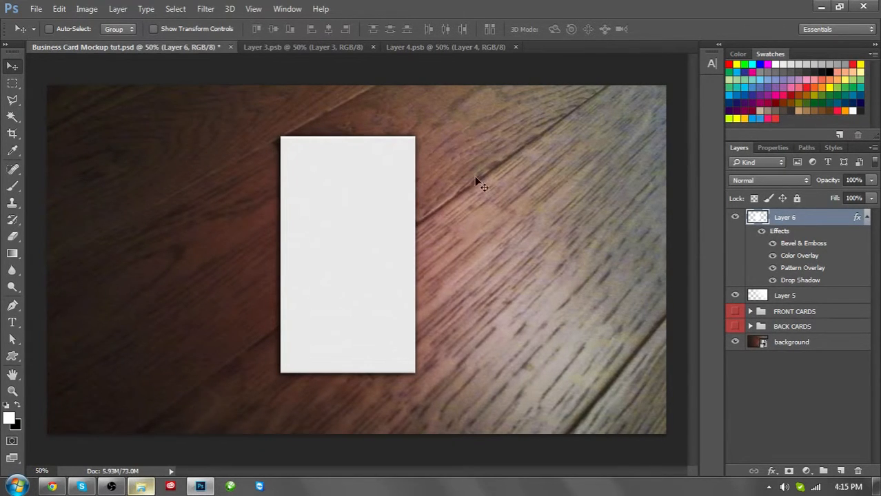
Step: Bring the blank card back to full size and center it vertically on the wood floor
scroll(534, 220, "down", 2)
left_click(396, 252, "ctrl")
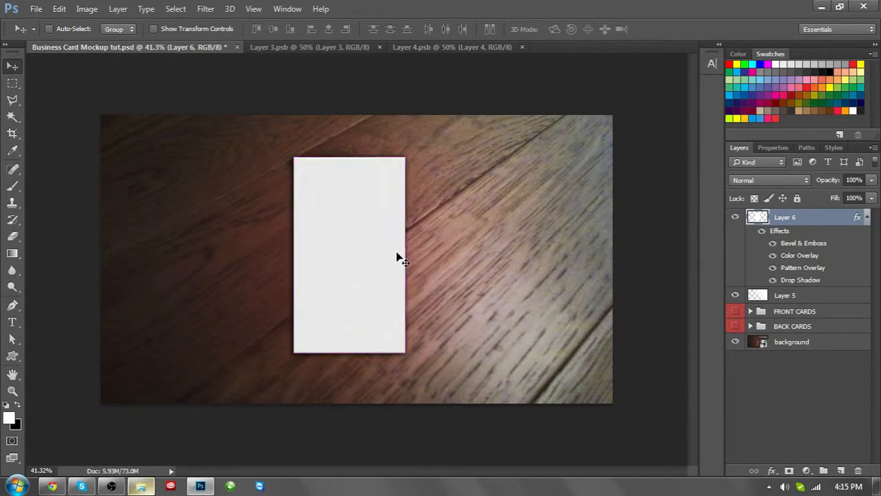
left_click_drag(396, 255, 372, 178)
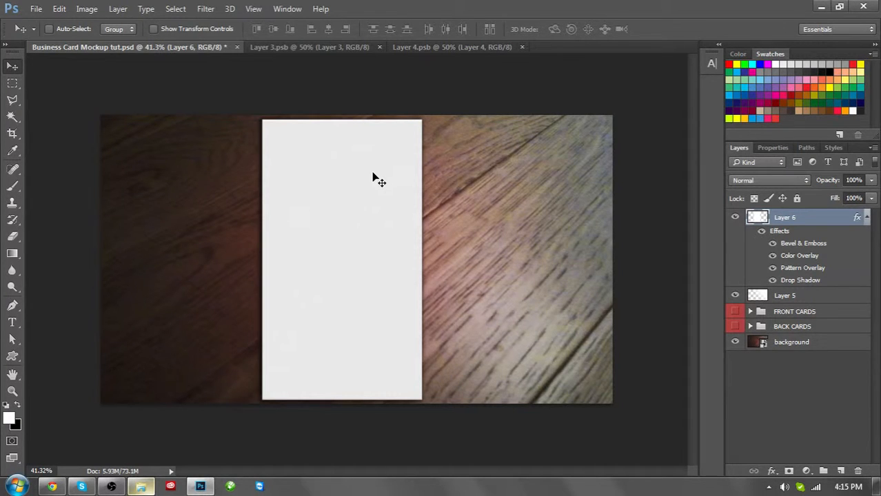
Step: Distort the blank card by its corners so it lies in perspective across the lower left of the wood floor
right_click(351, 225)
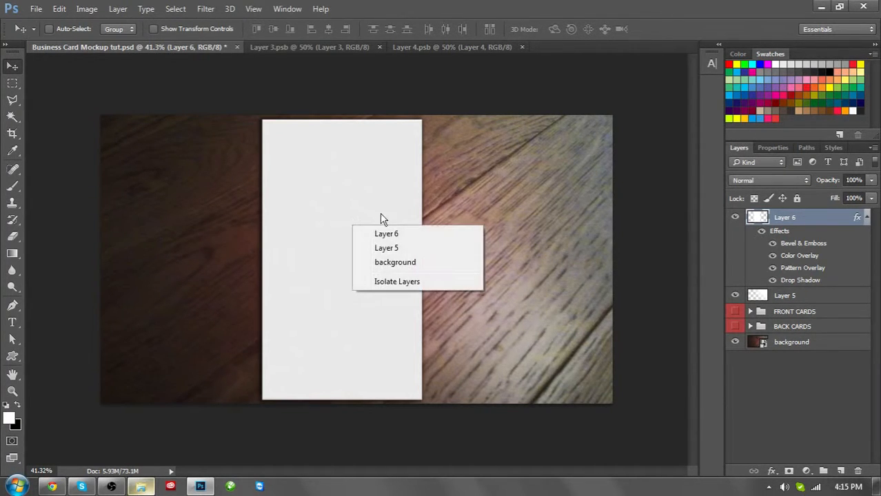
left_click(313, 200)
key("ctrl+t")
right_click(393, 257)
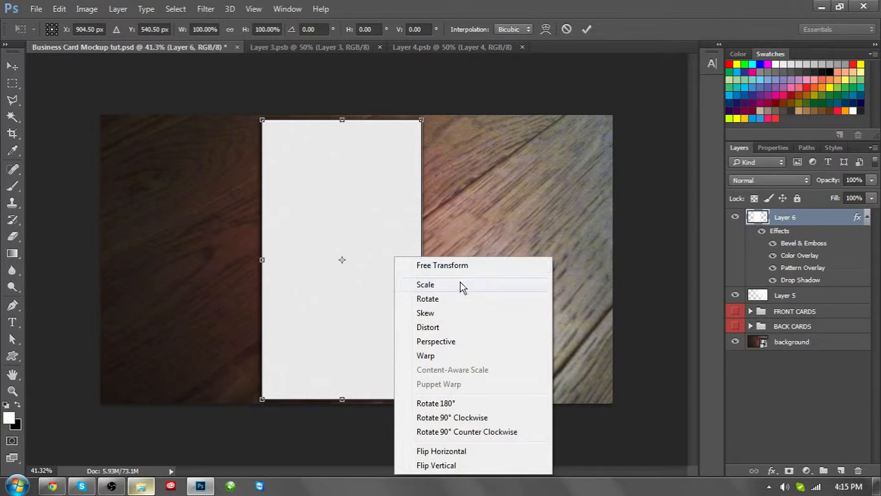
left_click(439, 325)
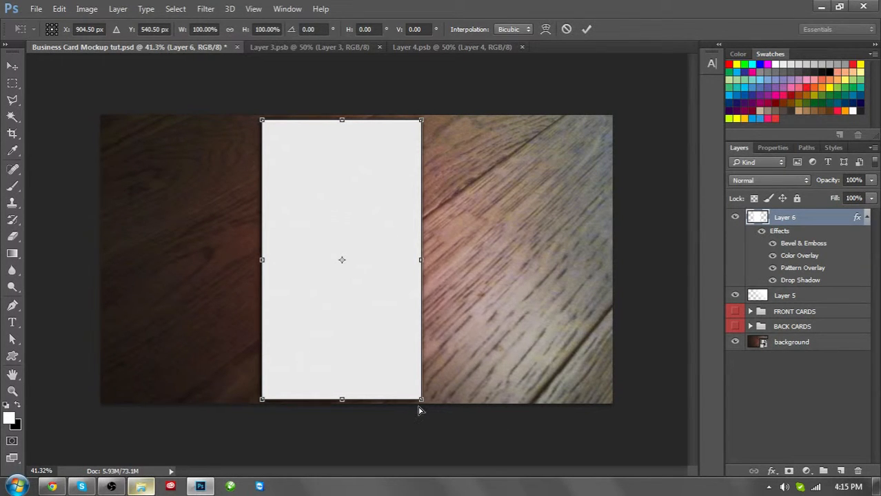
left_click_drag(423, 403, 398, 293)
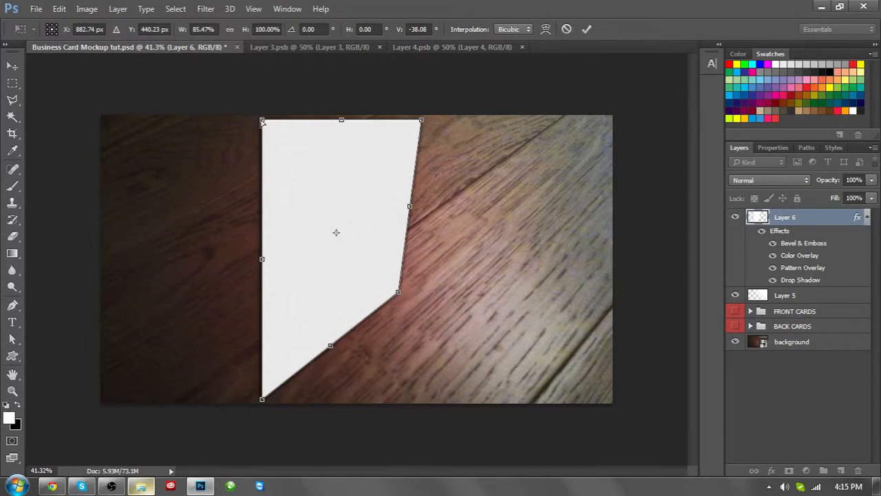
left_click_drag(262, 121, 133, 237)
left_click_drag(420, 121, 232, 181)
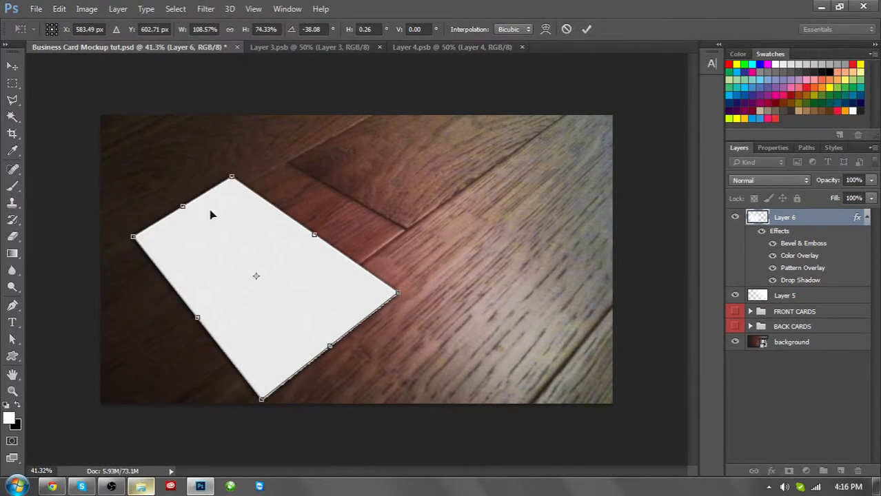
Step: Refine the card's perspective by nudging its far corners and front corner inward, and apply the distortion
mouse_move(192, 206)
left_mouse_down()
mouse_move(198, 197)
mouse_move(192, 203)
left_mouse_up()
key("ctrl+plus")
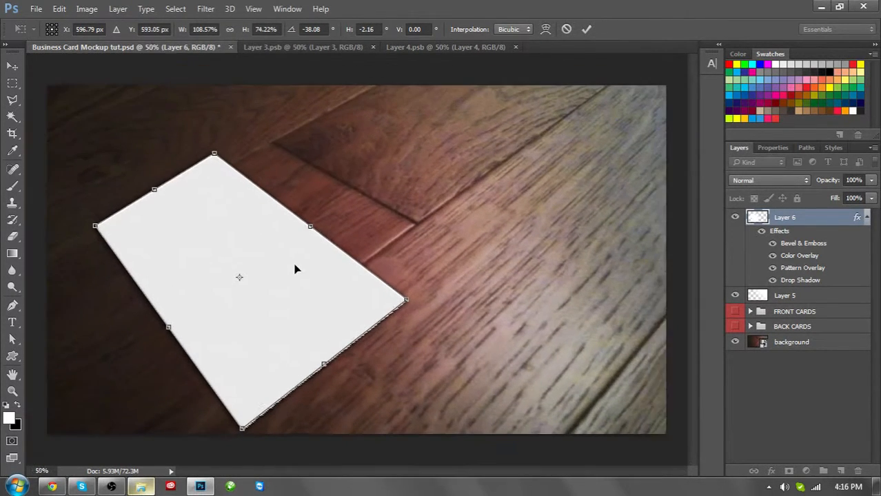
scroll(295, 269, "down", 1)
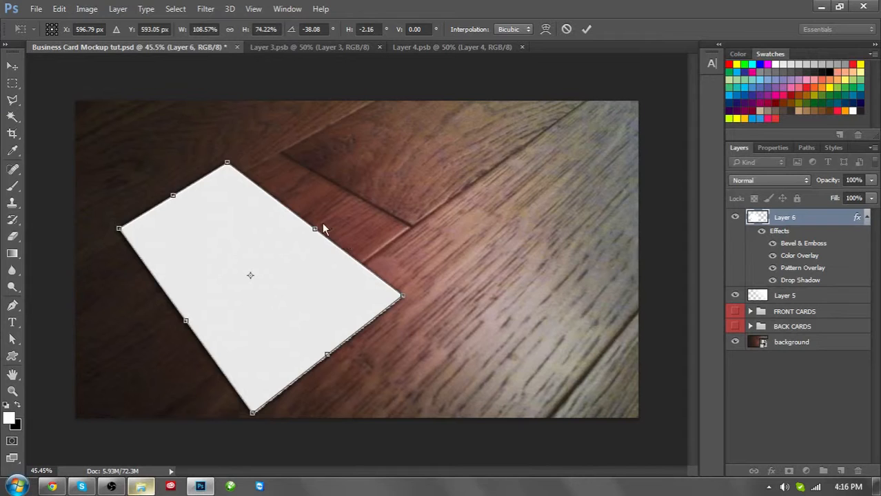
left_click_drag(228, 163, 236, 174)
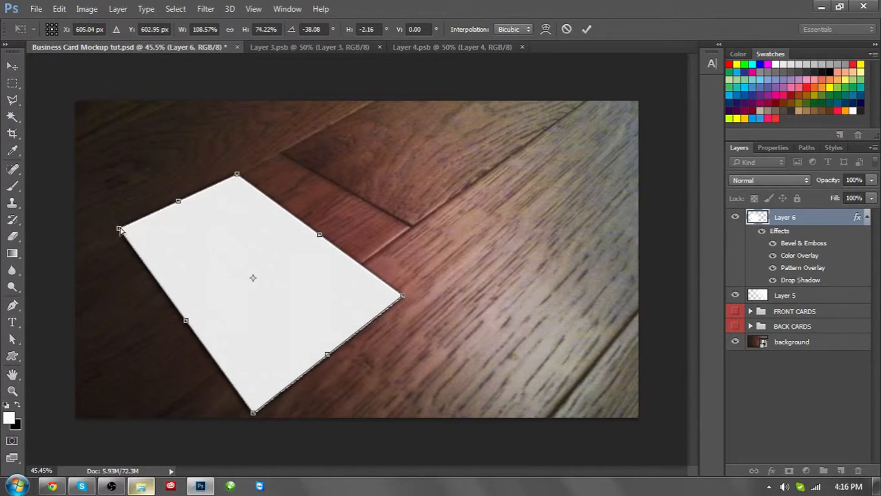
mouse_move(119, 228)
left_mouse_down()
mouse_move(139, 245)
mouse_move(128, 231)
left_mouse_up()
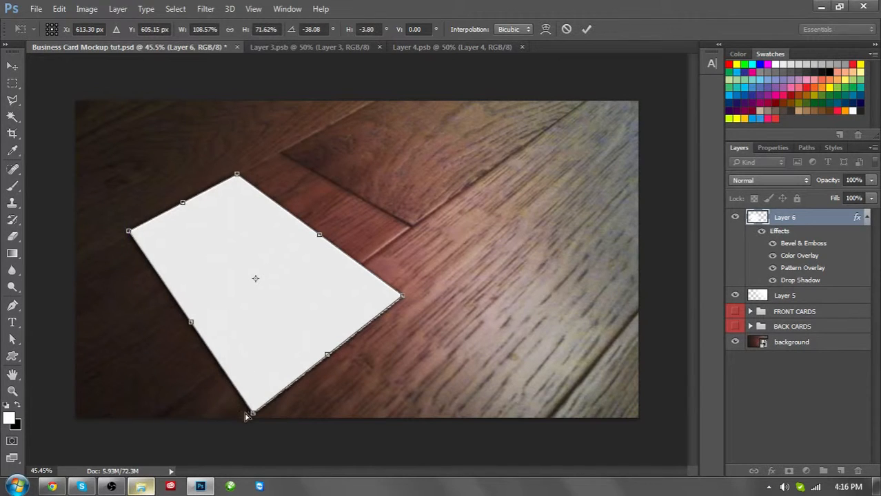
left_click_drag(252, 413, 248, 394)
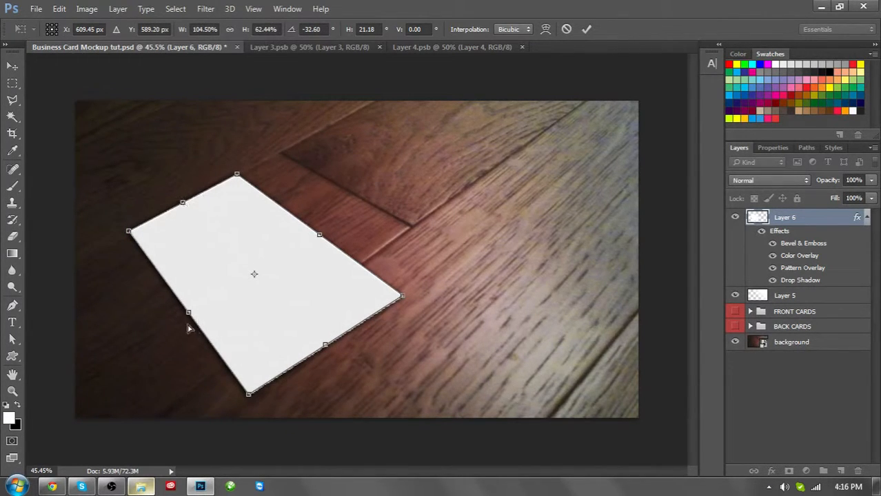
mouse_move(189, 328)
left_mouse_down()
mouse_move(206, 338)
mouse_move(170, 297)
mouse_move(177, 317)
mouse_move(188, 316)
left_mouse_up()
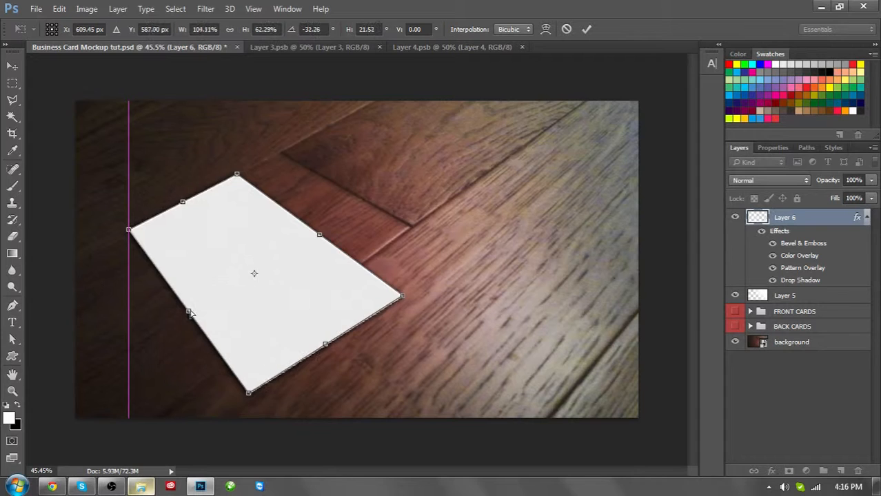
key("Return")
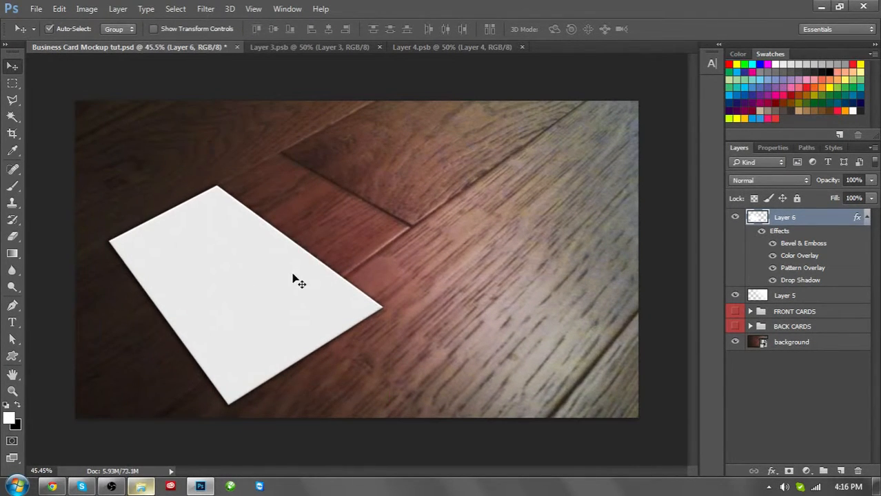
Step: Move the angled card slightly up and distort it again by pulling its bounding box's upper right corner inward
key("ctrl+t")
right_click(348, 298)
left_click(393, 153)
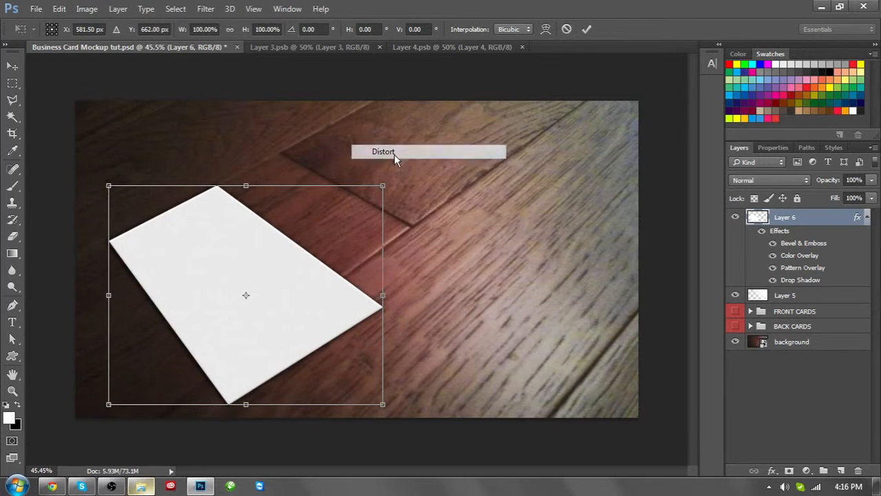
left_click_drag(382, 299, 383, 291)
right_click(363, 281)
left_click(387, 132)
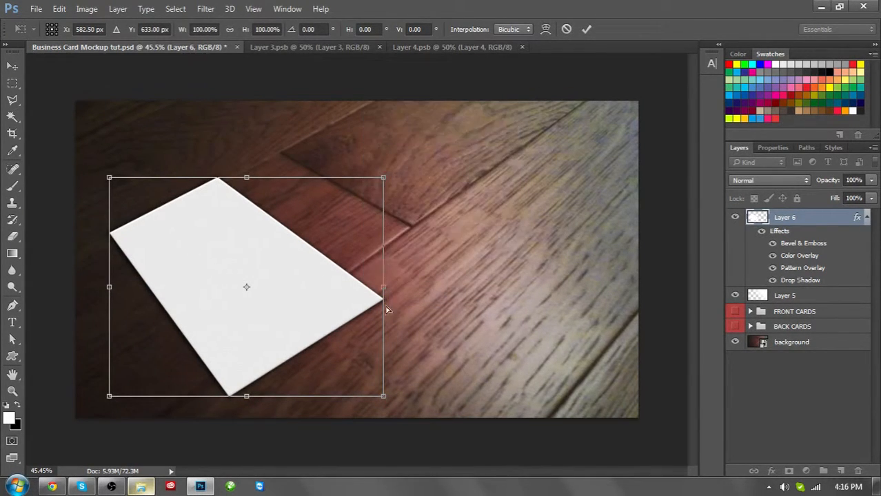
left_click_drag(385, 181, 352, 179)
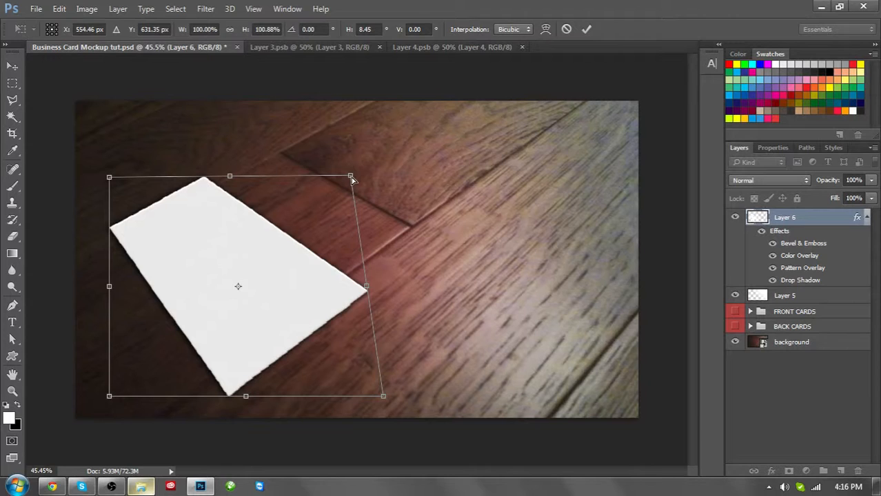
key("Return")
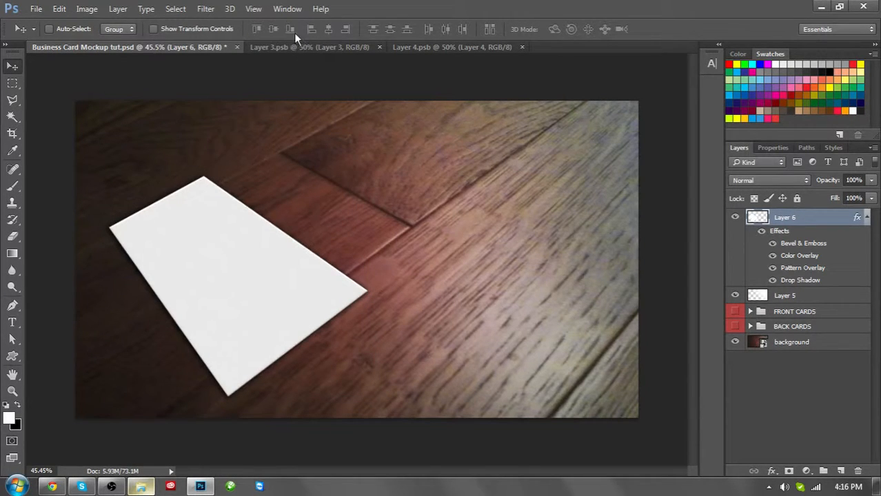
Step: Convert the distorted card layer to a smart object, and open its contents for inspection before closing them
left_click(297, 48)
left_click(170, 52)
right_click(766, 222)
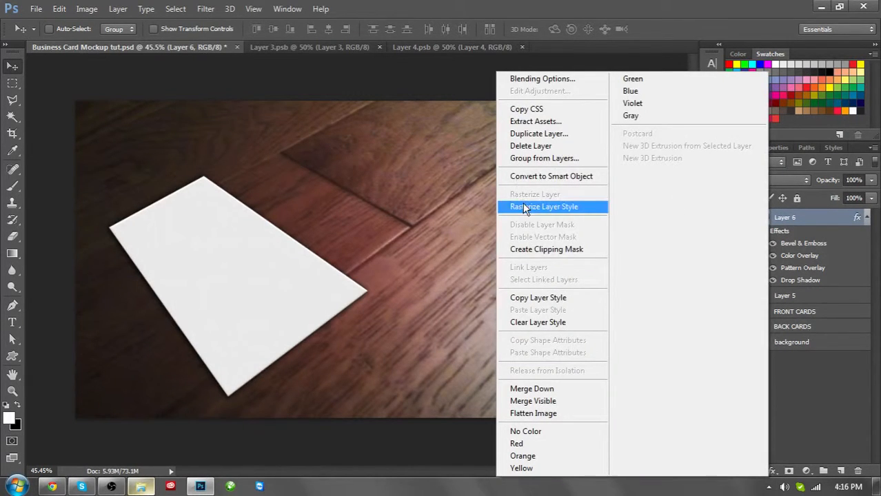
left_click(540, 177)
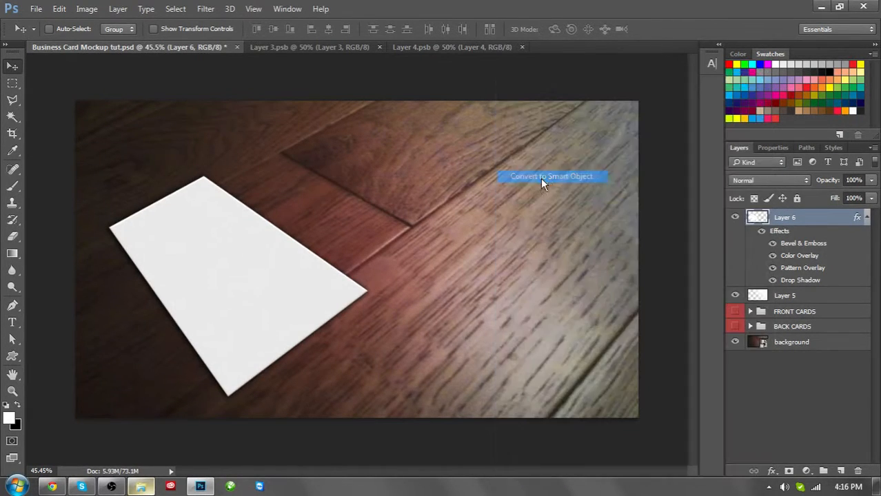
double_click(758, 217)
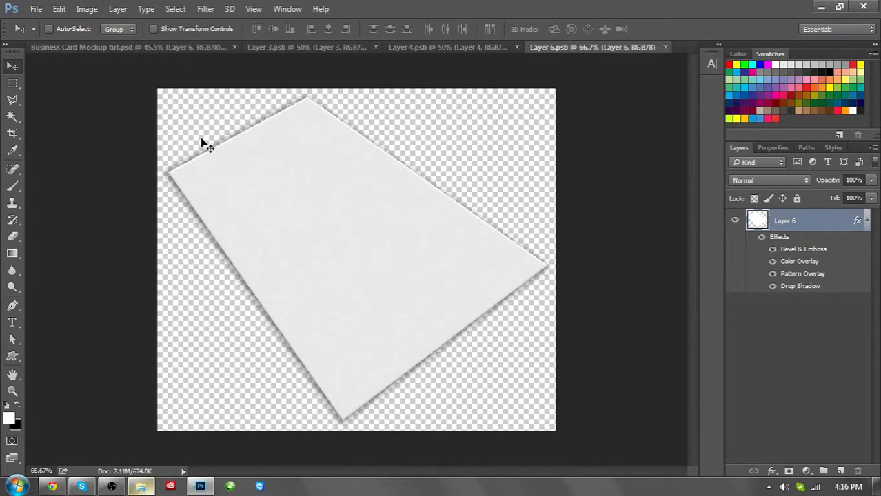
left_click(665, 47)
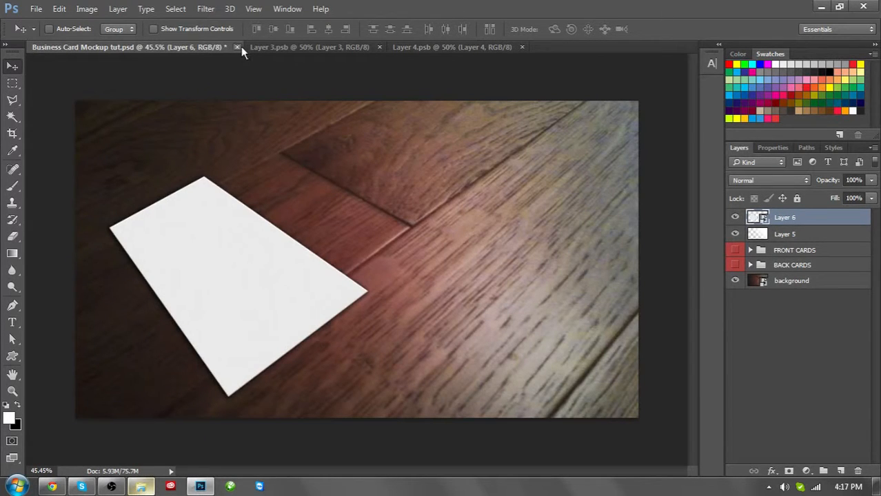
Step: Delete the distorted card layer and copy a fresh upright blank card base from Layer 3.psb onto the mockup's wood floor
left_click(857, 472)
left_click(345, 50)
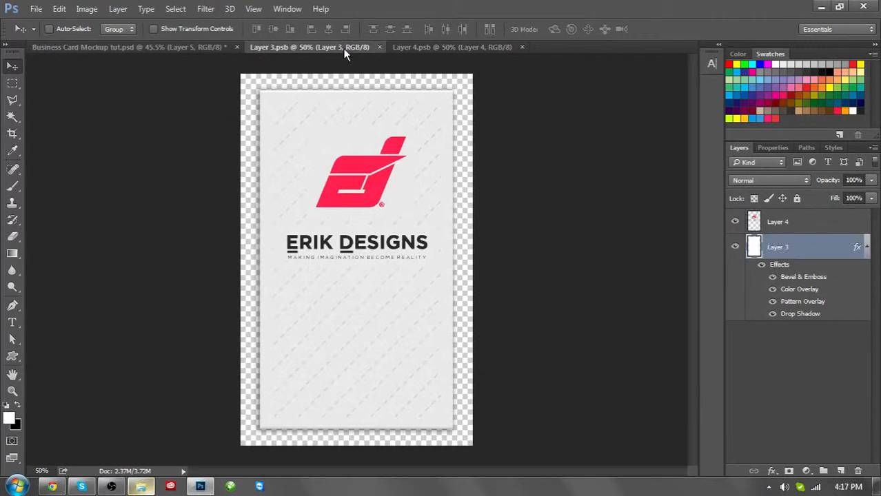
left_click_drag(457, 112, 390, 145)
key("ctrl+t")
key("ctrl+z")
left_click_drag(367, 185, 370, 166)
key("Return")
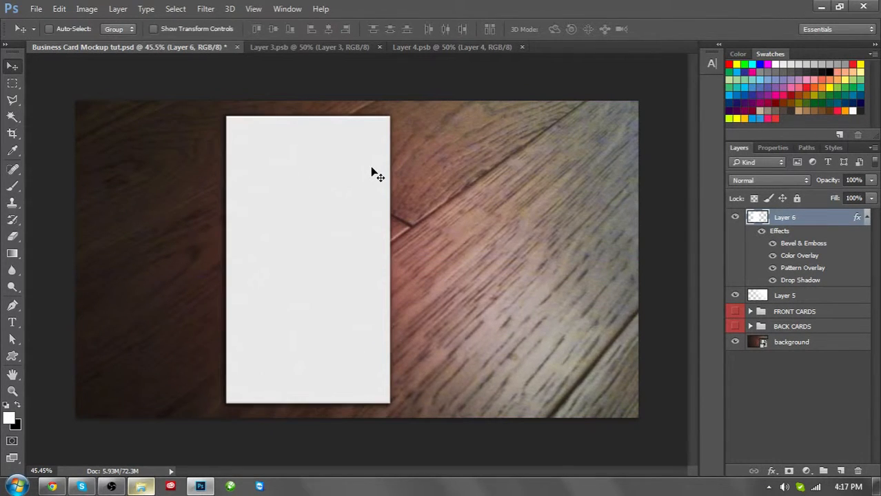
Step: Try converting the upright blank card layer to a smart object and opening its contents, and undo the conversion
right_click(812, 219)
left_click(606, 181)
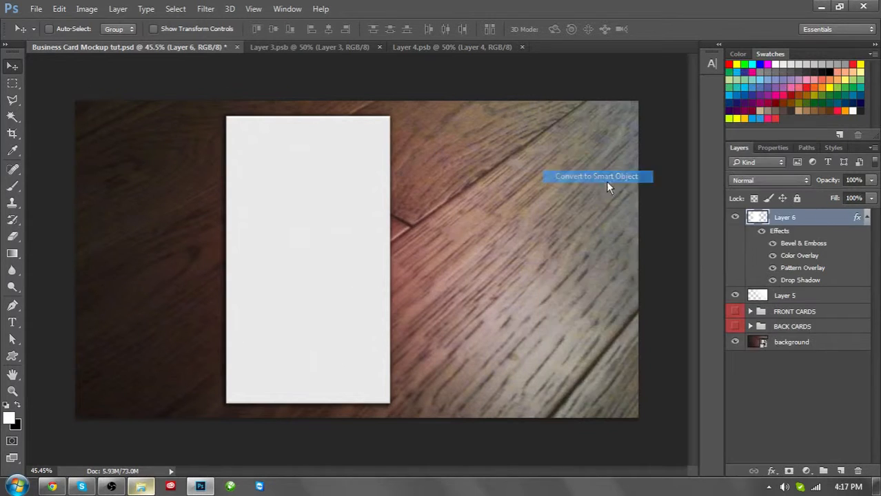
double_click(758, 219)
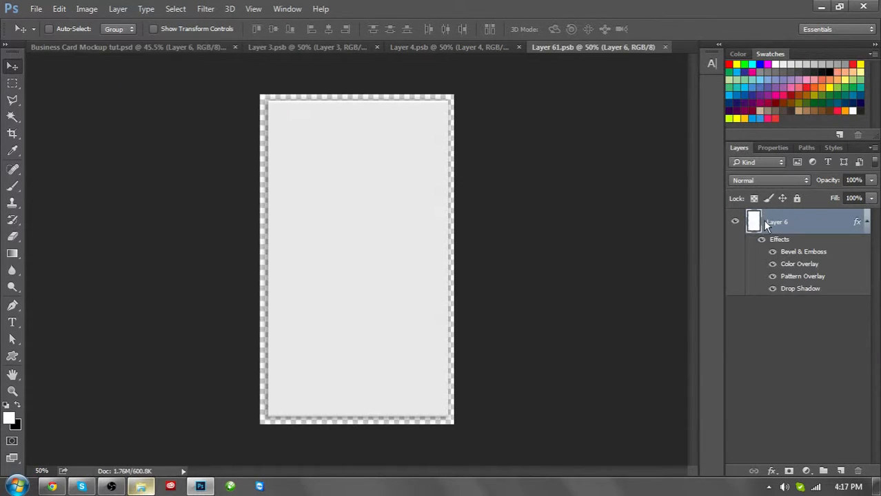
left_click(201, 45)
key("ctrl+z")
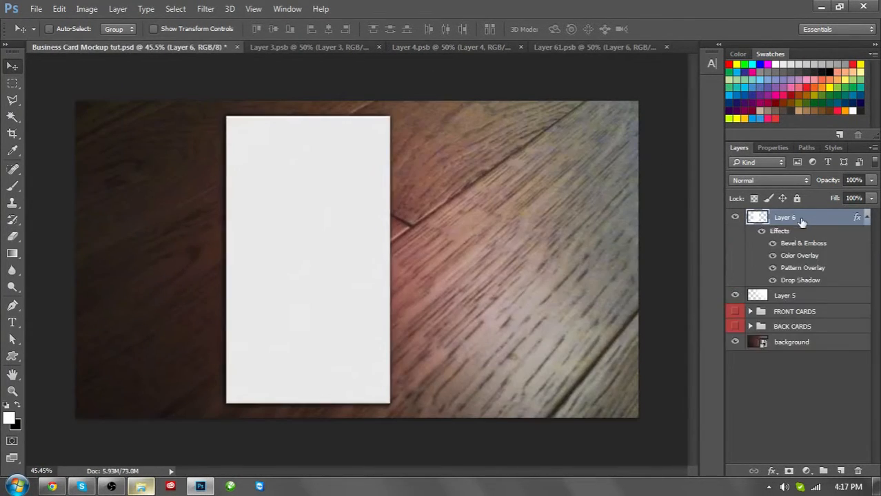
Step: Remove all layer effects from the upright card on Layer 6, convert it to a smart object and open its contents
left_click_drag(781, 237, 857, 471)
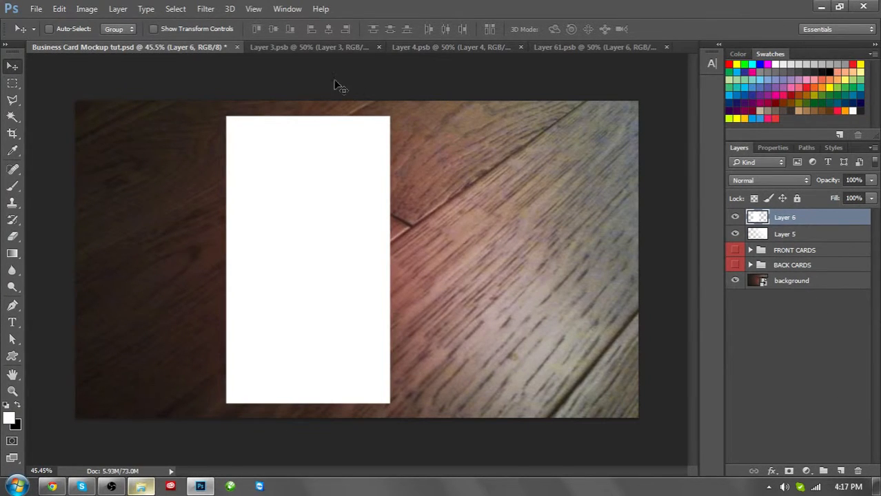
right_click(809, 216)
left_click(562, 177)
double_click(758, 219)
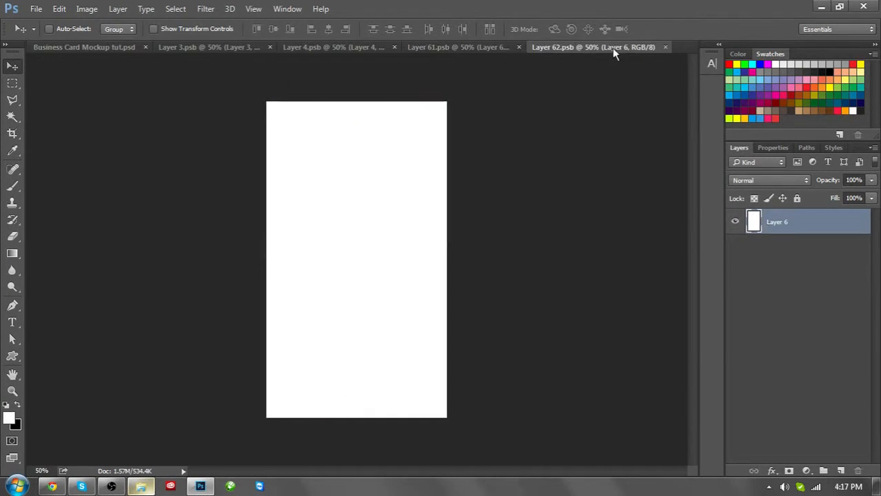
Step: Close Layer 61.psb, then test shifting the card sideways in Layer 62.psb, restore its position and save
left_click(445, 52)
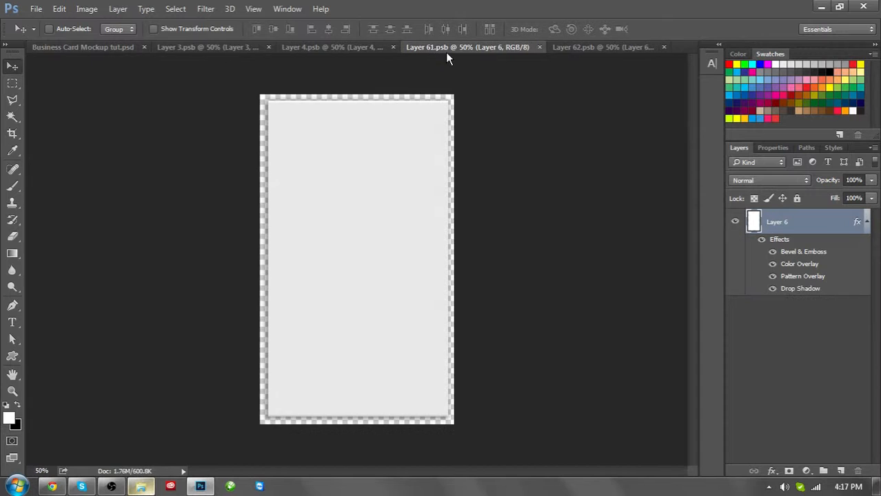
left_click(539, 47)
left_click_drag(403, 60, 558, 58)
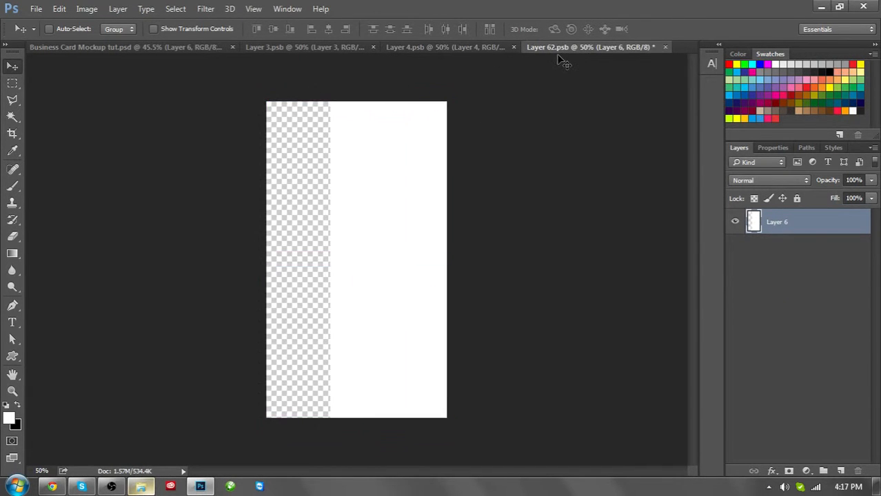
left_click_drag(444, 72, 384, 112)
key("ctrl+s")
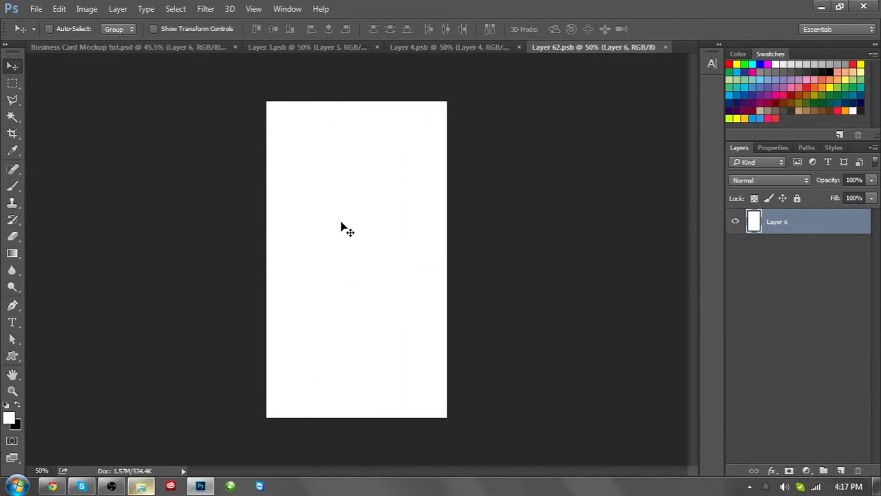
Step: Enlarge the canvas of Layer 62.psb to 10 by 15 inches, save it and check the card in the mockup
left_click(117, 8)
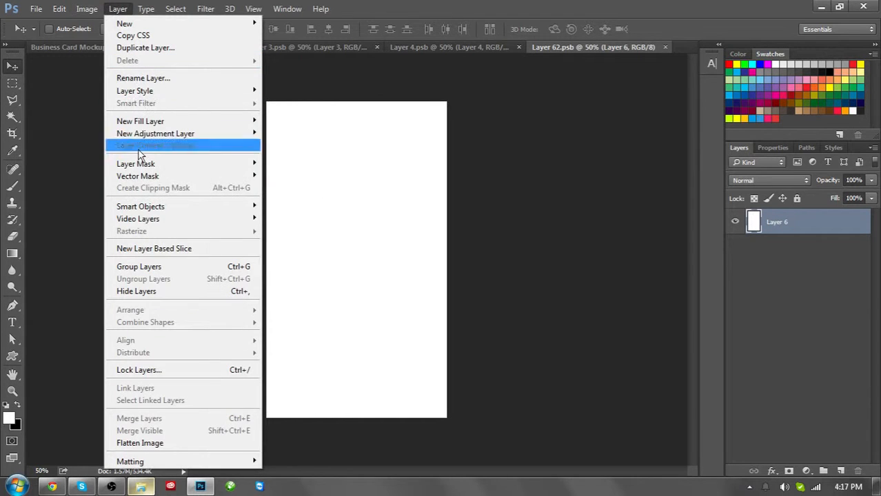
mouse_move(87, 9)
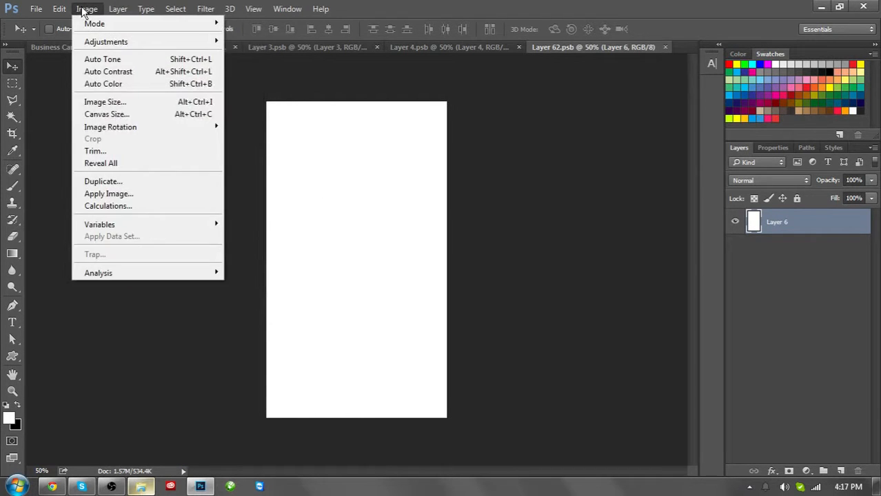
left_click(106, 114)
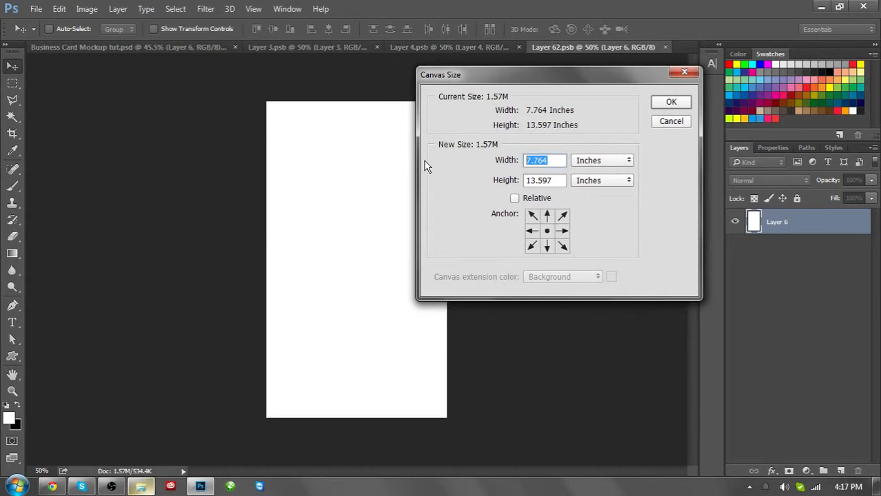
type("10")
key("Tab")
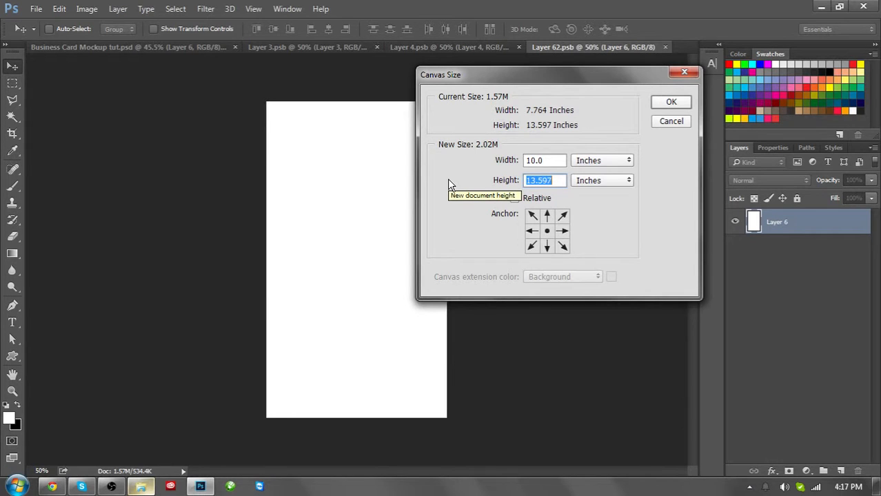
type("15")
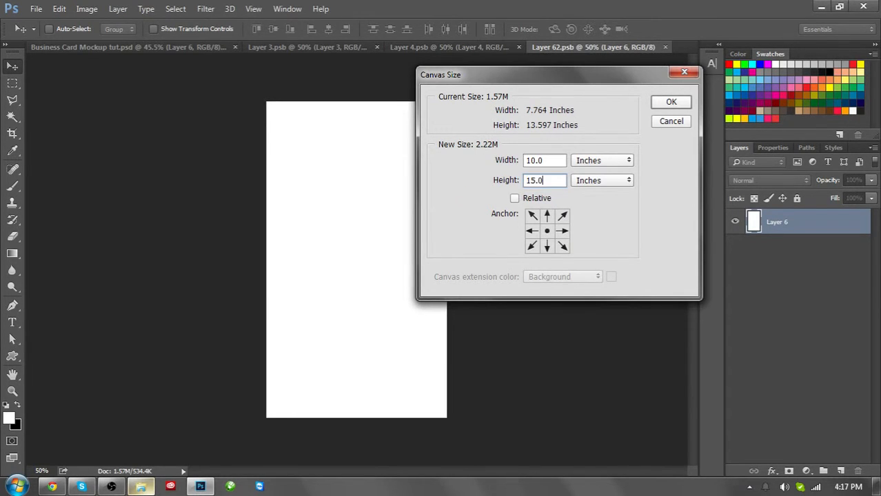
key("Return")
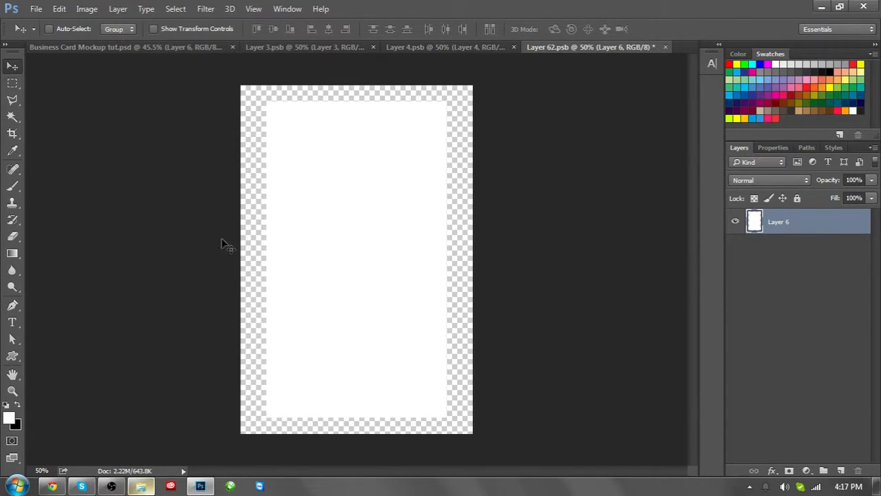
key("ctrl+s")
left_click(172, 46)
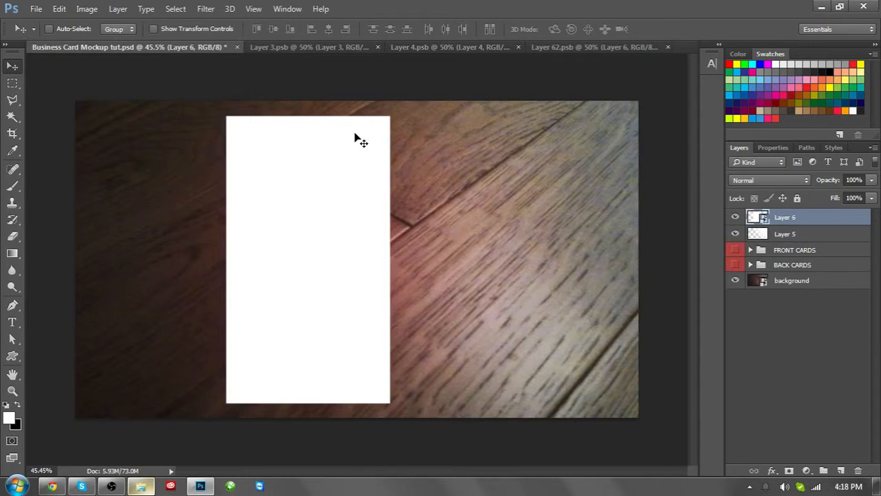
Step: Undo the canvas enlargement in Layer 62.psb and compare the card contents with the mockup
left_click(600, 48)
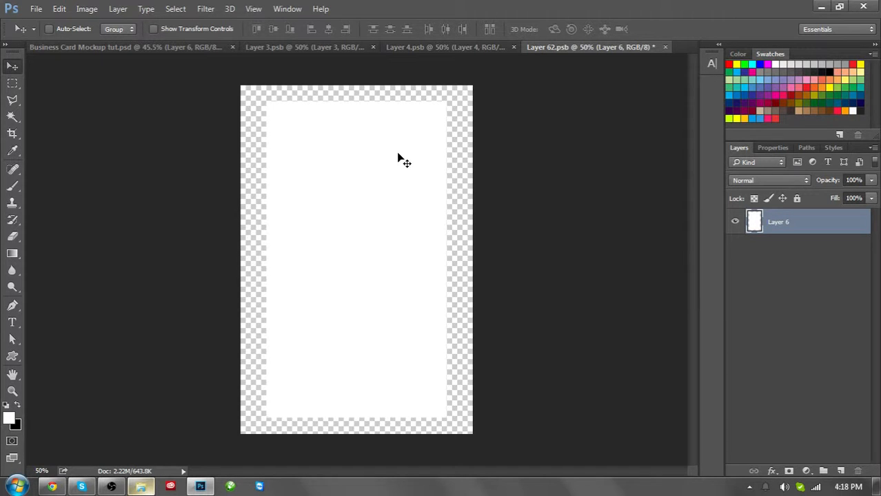
left_click(167, 46)
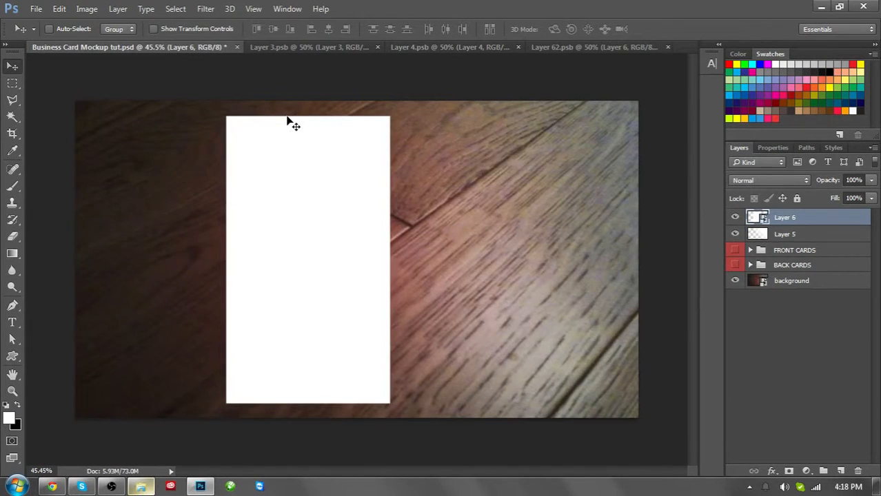
left_click(607, 45)
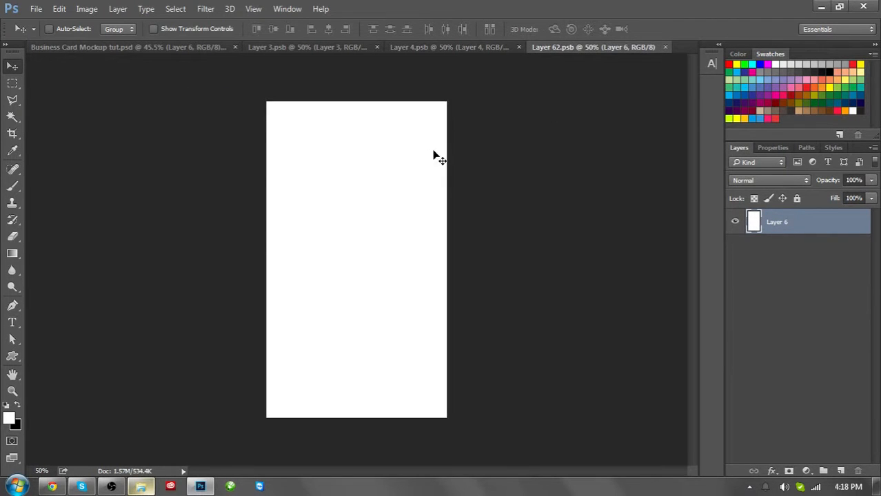
Step: Add a drop shadow to the card in Layer 62.psb with 84% opacity, 17 px distance, 15% spread and a large size
right_click(812, 223)
left_click(848, 235)
double_click(824, 224)
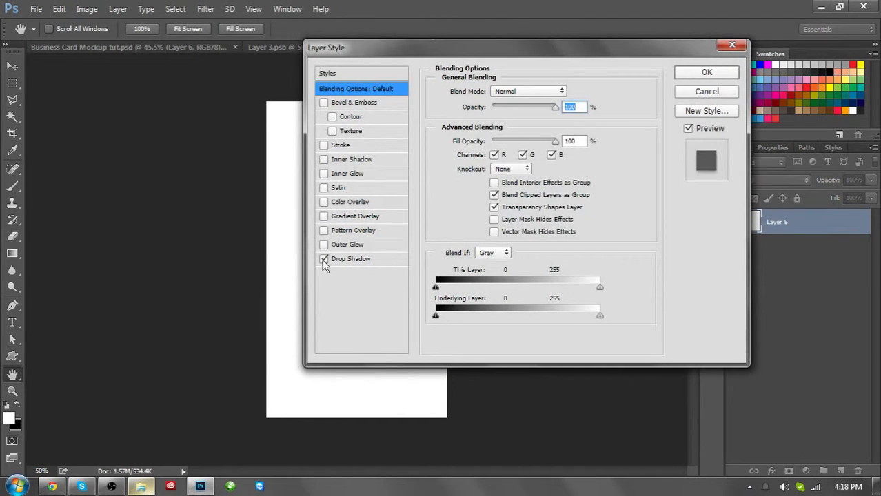
left_click(324, 259)
left_click(374, 262)
left_click_drag(504, 108, 534, 108)
left_click_drag(482, 168, 493, 161)
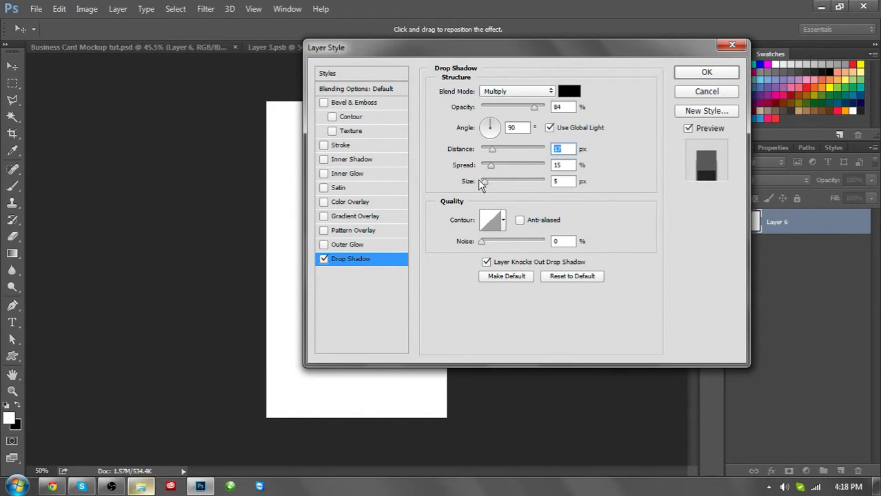
left_click_drag(485, 181, 545, 181)
left_click(697, 74)
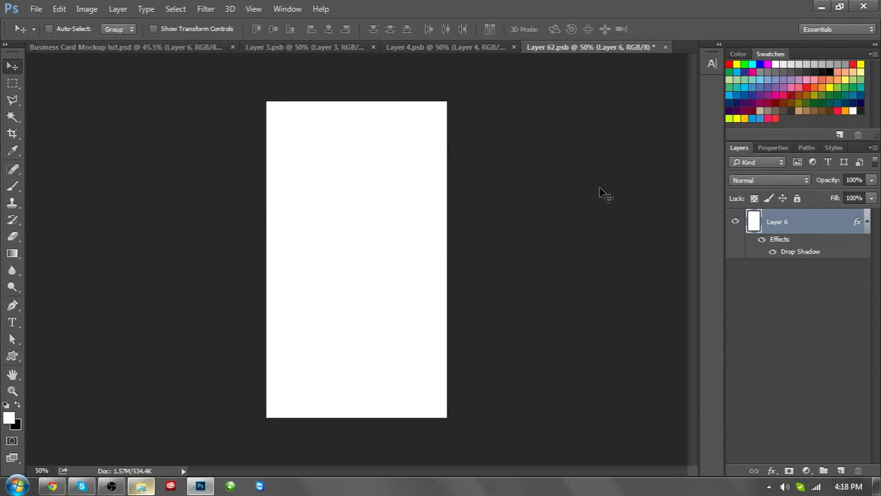
Step: Save the shadowed card contents, test moving the card in the mockup and undo the move
key("ctrl+s")
left_click(156, 49)
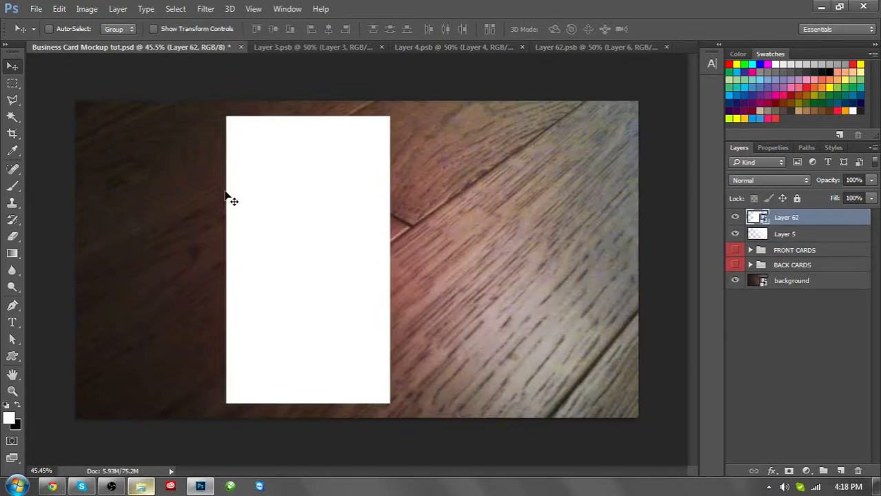
left_click_drag(291, 207, 317, 168)
key("ctrl+z")
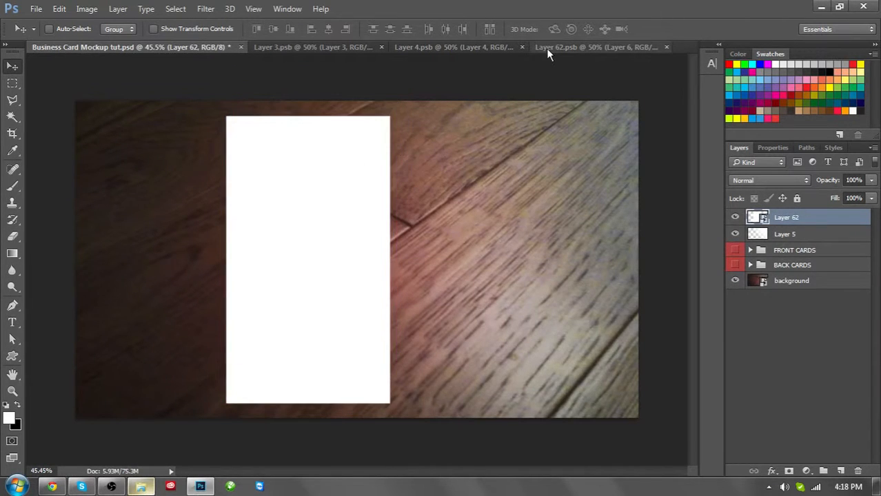
Step: Set the canvas of Layer 62.psb to 10 by 15 inches, save it and return to the mockup
left_click(550, 48)
left_click(118, 9)
mouse_move(84, 7)
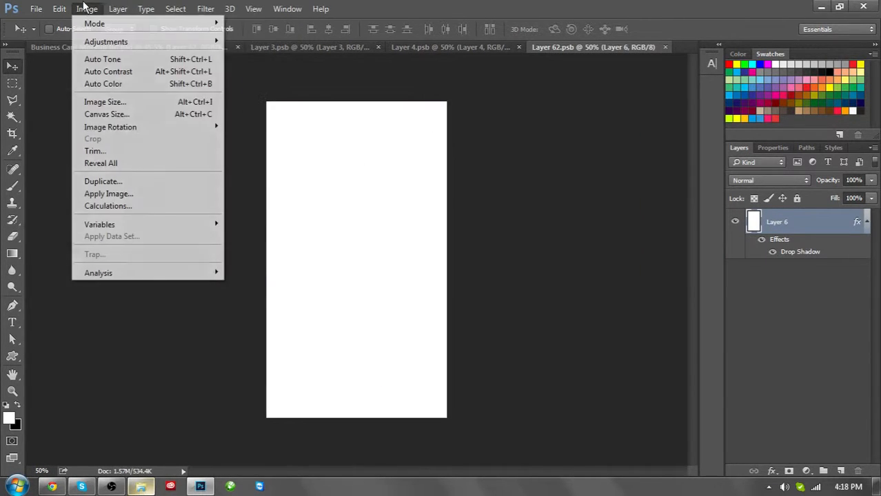
left_click(106, 114)
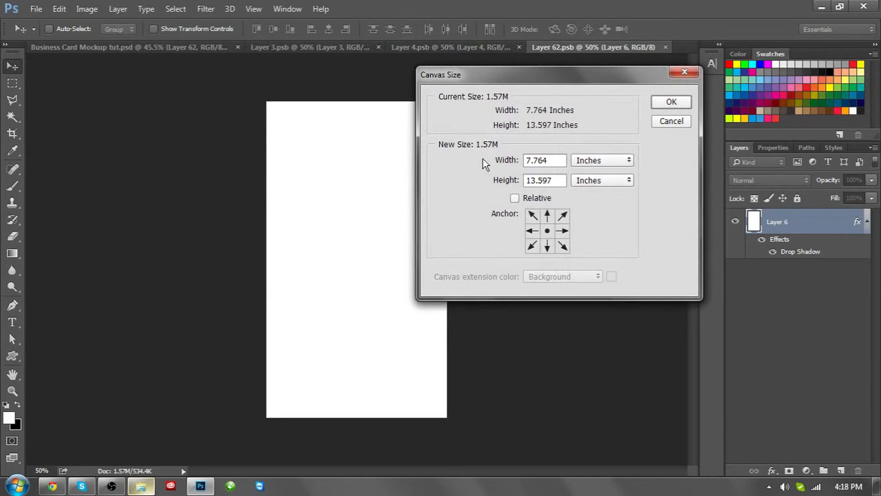
type("10.0")
key("Tab")
type("153")
key("BackSpace")
type(".0")
left_click(666, 101)
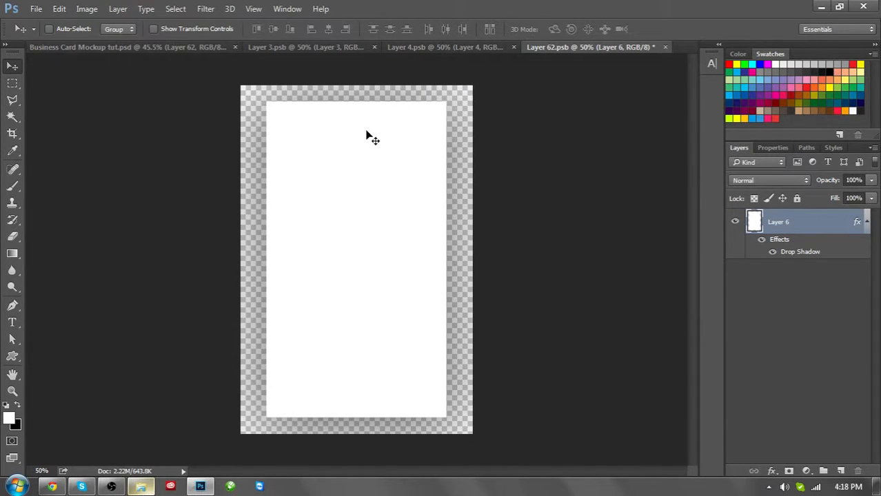
key("ctrl+s")
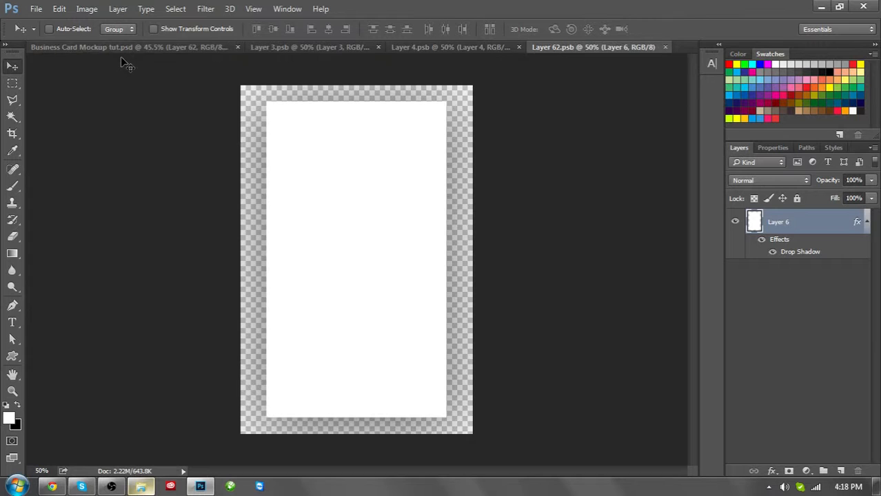
left_click(118, 48)
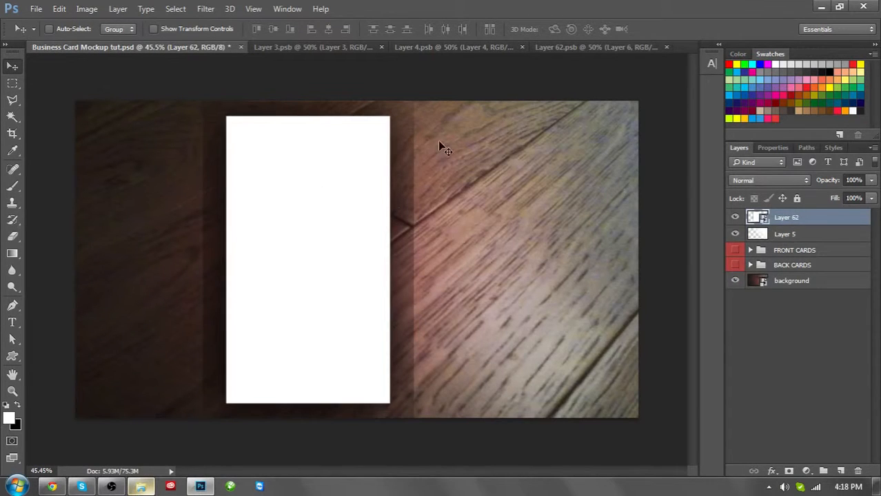
Step: Move the Layer 5 overlay above the card layer in the mockup and reselect the Layer 62 card
left_click(793, 235)
left_click_drag(794, 235, 791, 210)
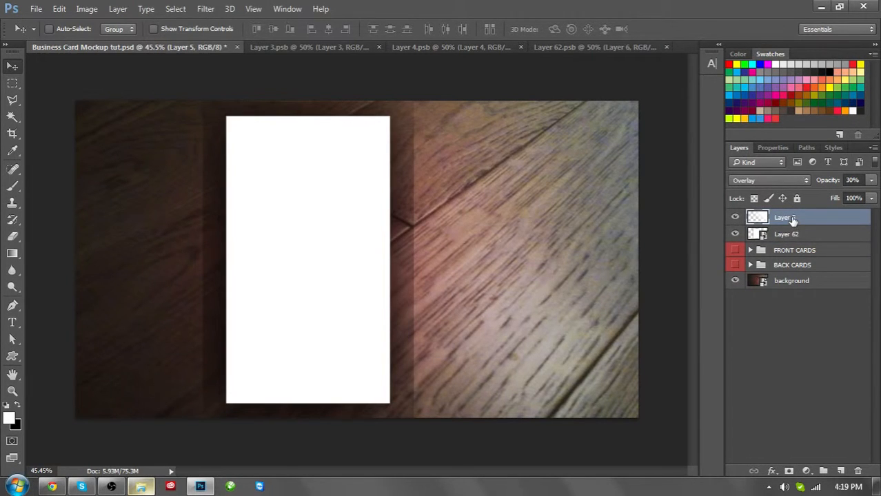
left_click(794, 234)
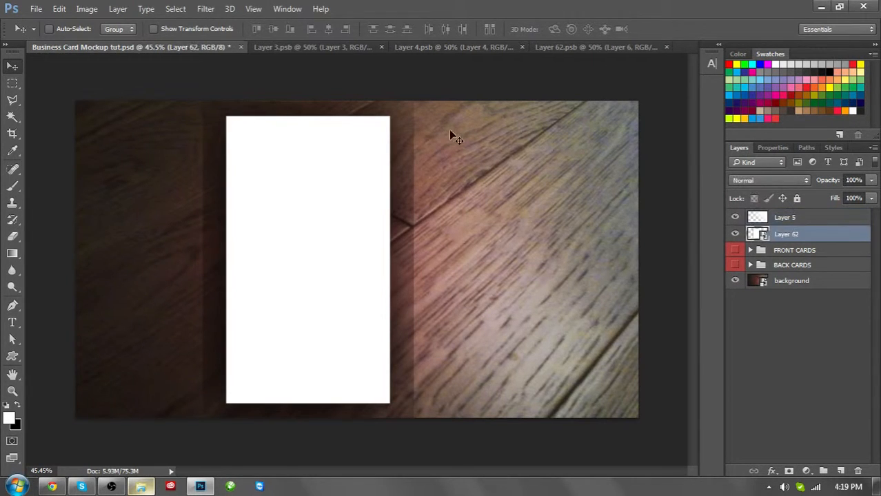
Step: Delete the drop shadow from the card in Layer 62.psb and update the mockup with the change
left_click(586, 48)
left_click_drag(807, 251, 857, 471)
left_click(147, 48)
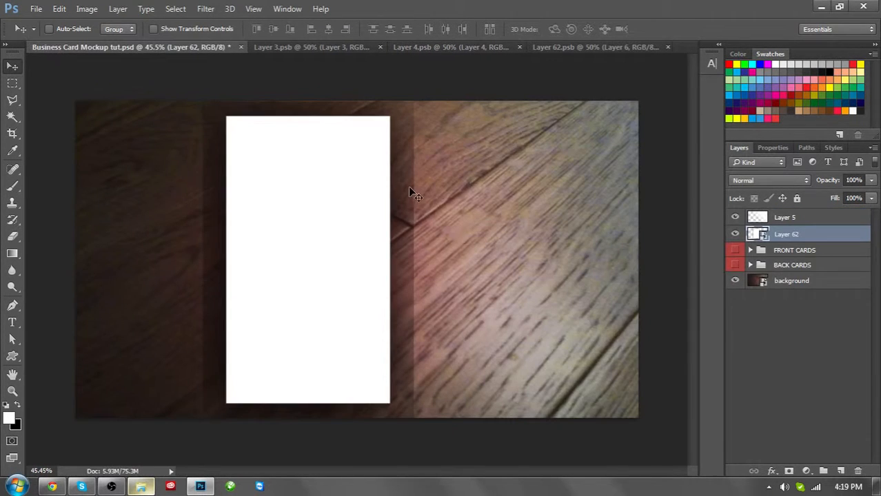
left_click(567, 49)
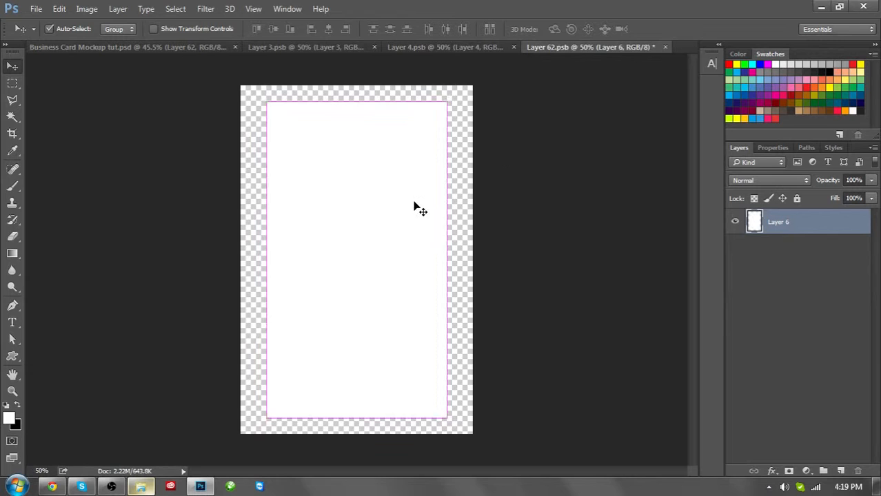
left_click(142, 49)
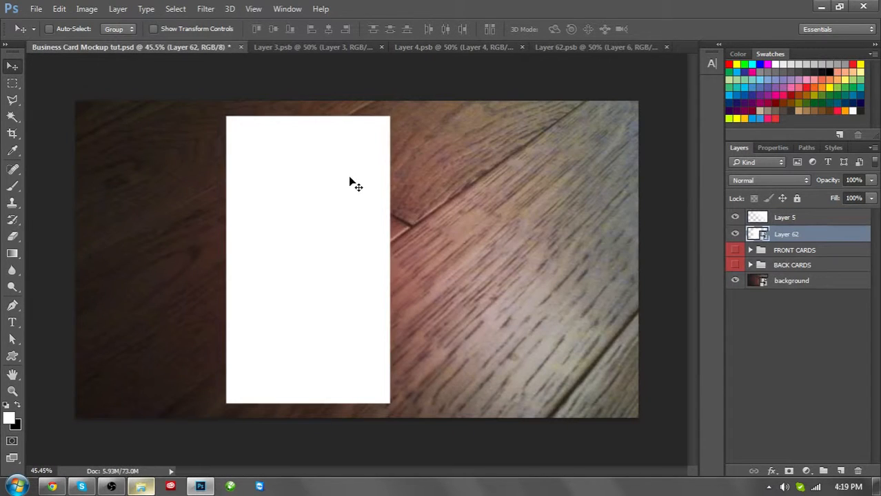
Step: Try distorting the Layer 62 card by its corners so it lies slanted on the darker side of the wood floor
mouse_move(349, 182)
left_mouse_down()
mouse_move(327, 188)
mouse_move(334, 189)
left_mouse_up()
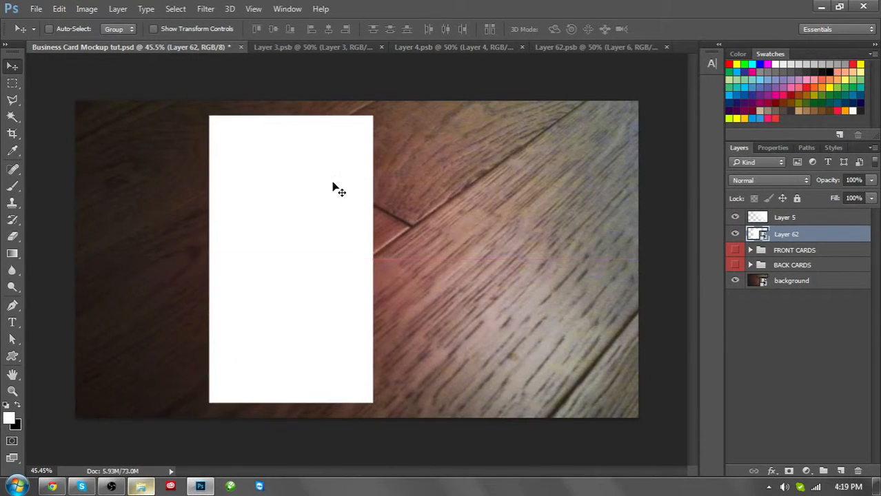
key("ctrl")
key("ctrl+t")
right_click(260, 123)
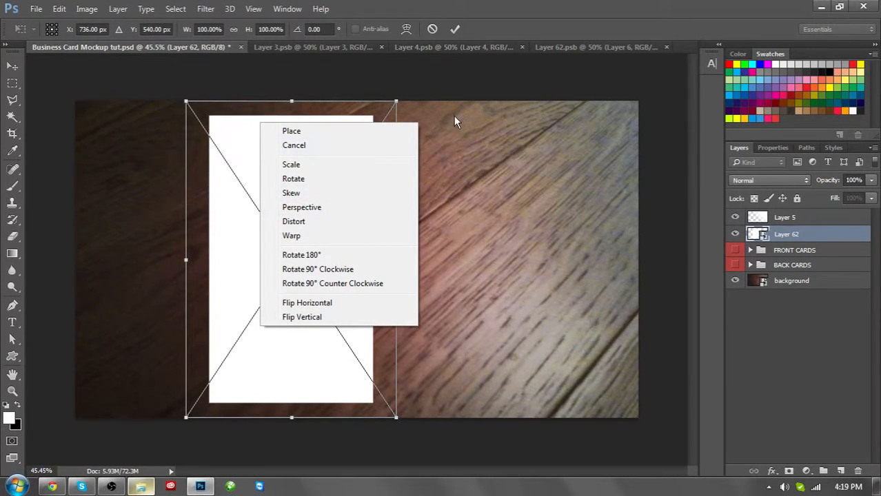
left_click(295, 221)
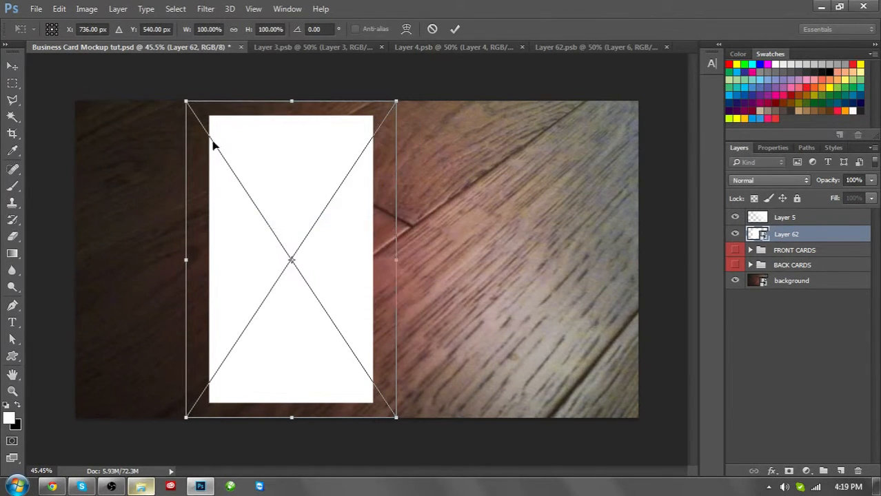
left_click_drag(188, 103, 128, 214)
left_click_drag(395, 103, 236, 157)
left_click_drag(397, 420, 351, 289)
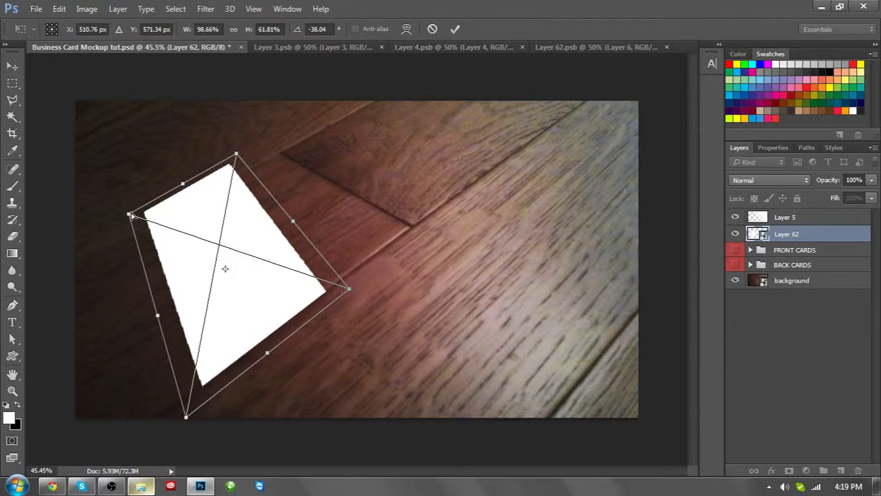
Step: Lengthen the card by pulling its far corners outward, adjust its position and apply the distortion
left_click_drag(129, 215, 110, 205)
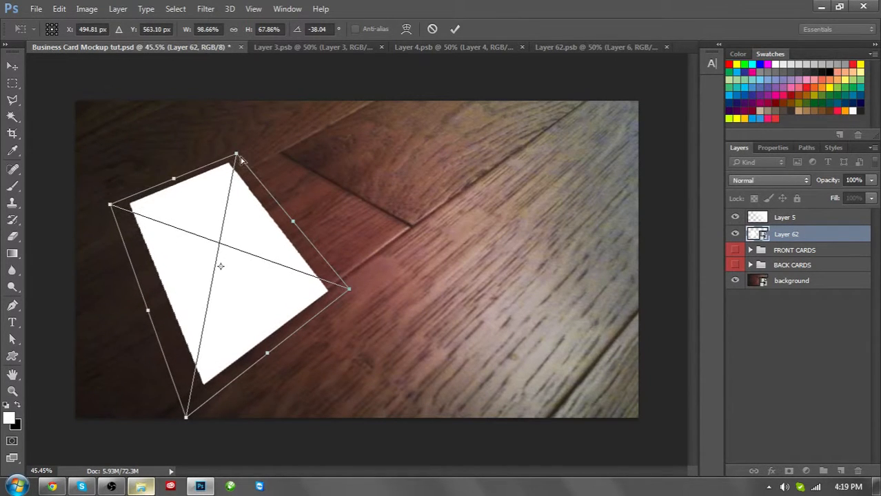
left_click_drag(238, 160, 228, 140)
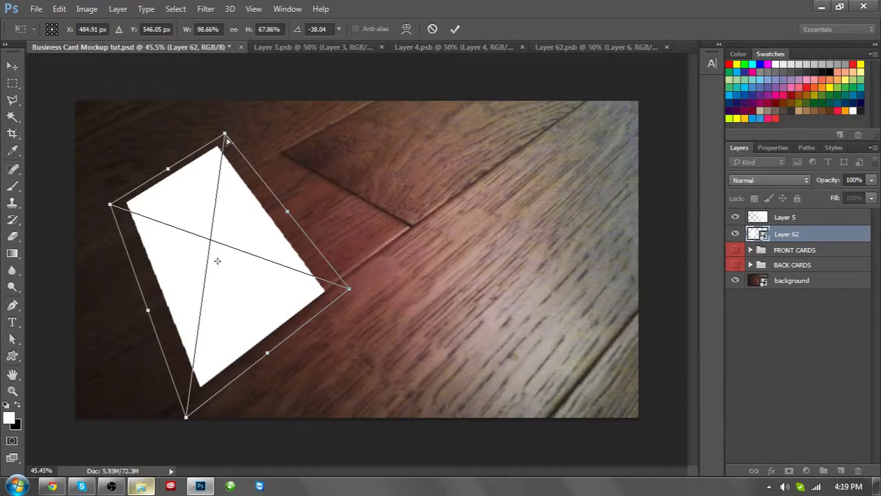
left_click_drag(106, 212, 89, 190)
mouse_move(190, 417)
left_mouse_down()
mouse_move(192, 396)
mouse_move(175, 419)
mouse_move(193, 420)
left_mouse_up()
mouse_move(247, 281)
left_mouse_down()
mouse_move(269, 286)
mouse_move(261, 285)
left_mouse_up()
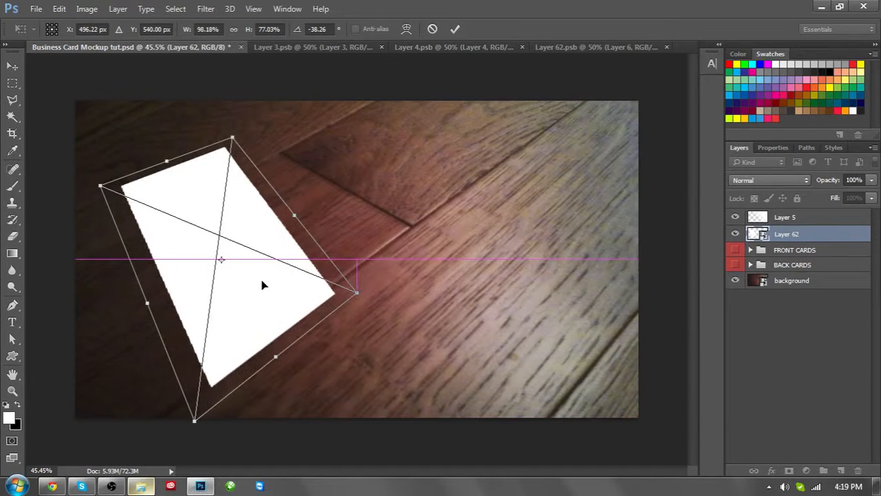
key("Return")
Step: Test moving the distorted card across the floor, undo that move and shift the card slightly downward
scroll(275, 264, "down", 2)
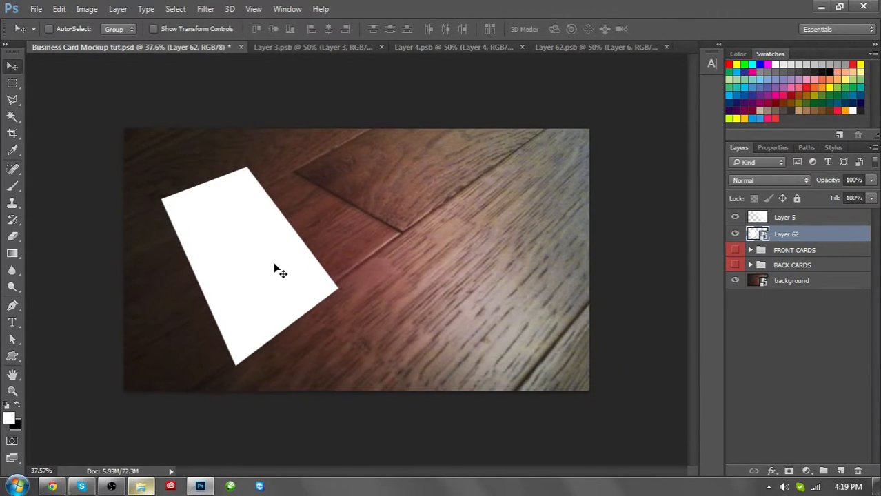
scroll(275, 263, "up", 3)
left_click_drag(271, 261, 304, 285)
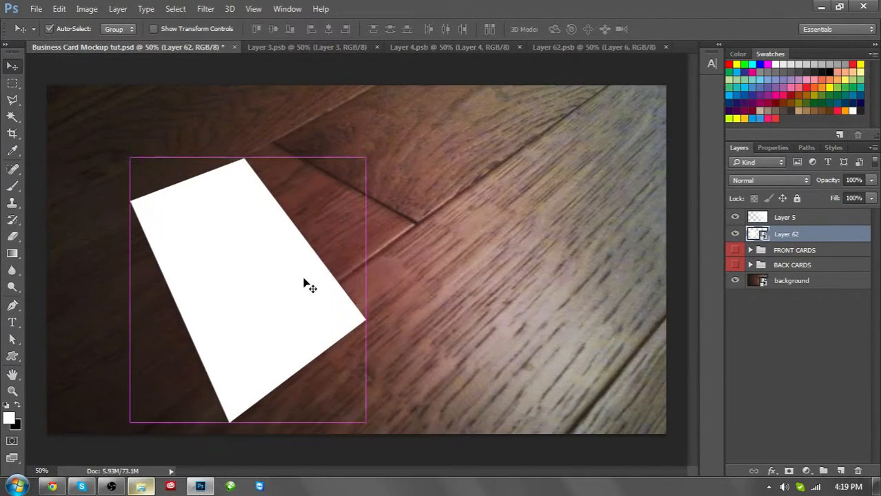
key("ctrl+z")
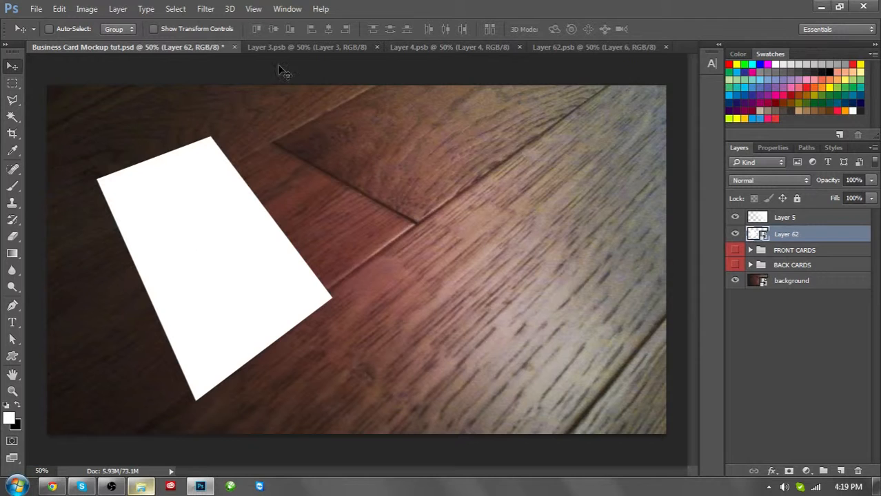
left_click_drag(233, 255, 226, 274)
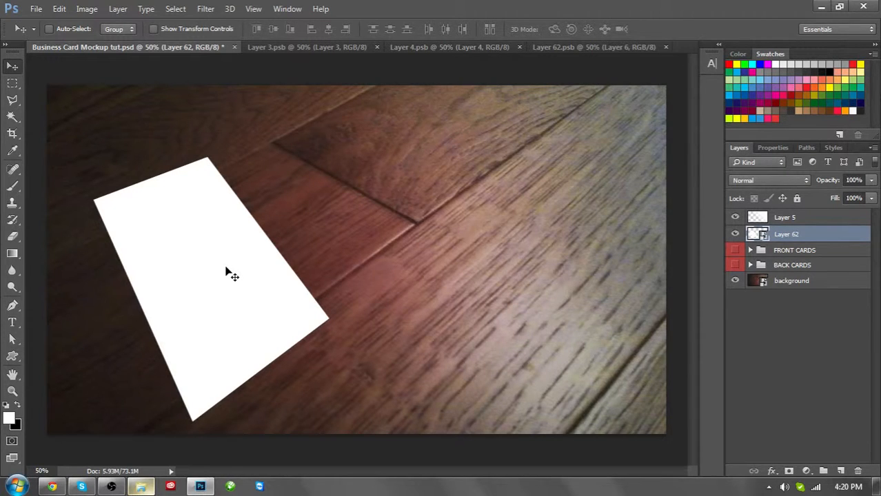
Step: Distort the card again, pulling its nearest corner inward and its farthest corner up and outward, and apply it
key("ctrl+t")
right_click(244, 145)
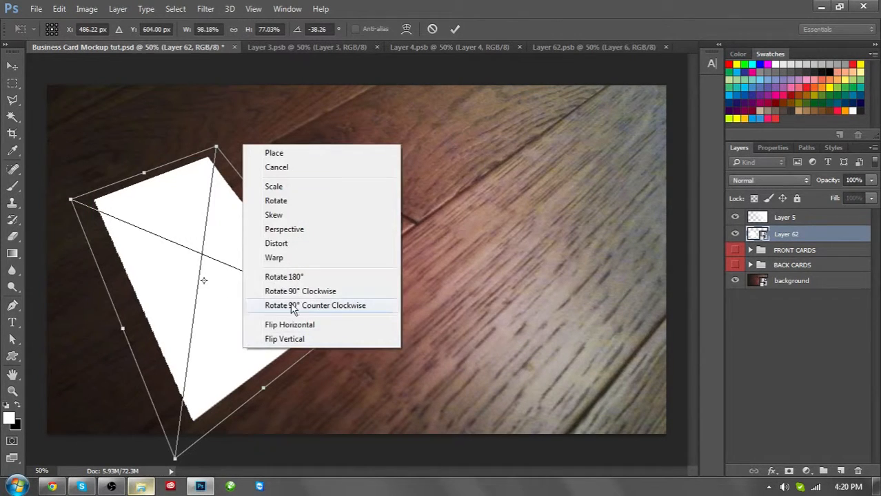
left_click(262, 201)
right_click(232, 268)
left_click(263, 369)
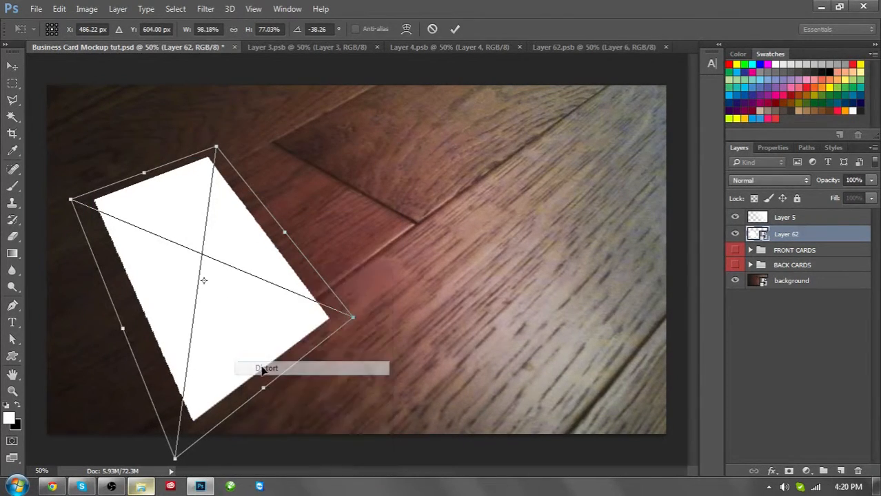
left_click_drag(176, 461, 182, 446)
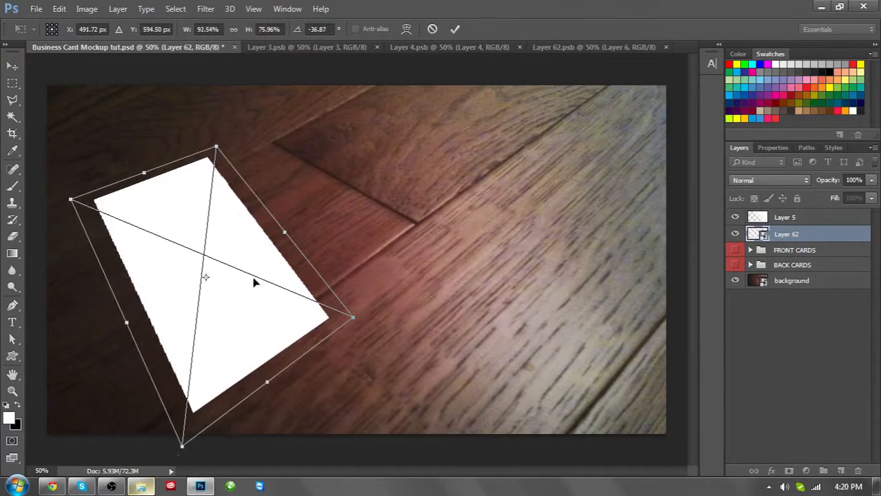
left_click_drag(215, 148, 204, 129)
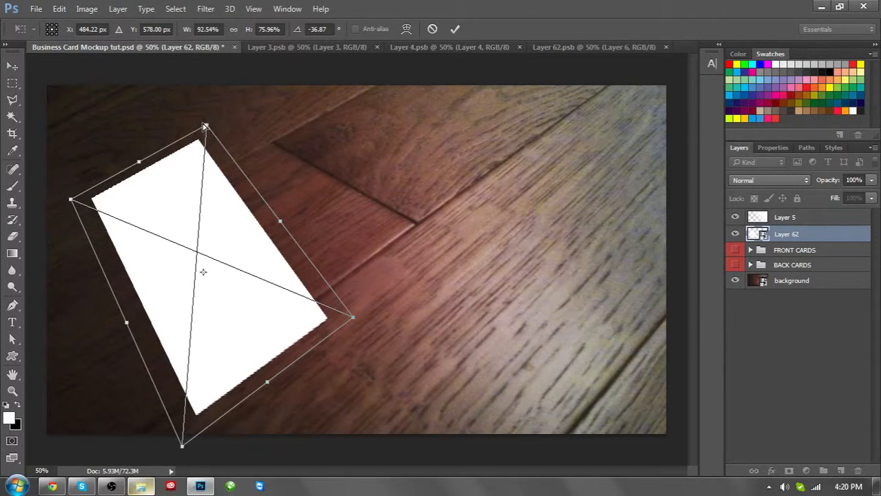
key("Return")
Step: Try another position for the card, then undo all its moves and distortions back to the upright card
scroll(205, 128, "down", 1)
left_click_drag(246, 228, 271, 228)
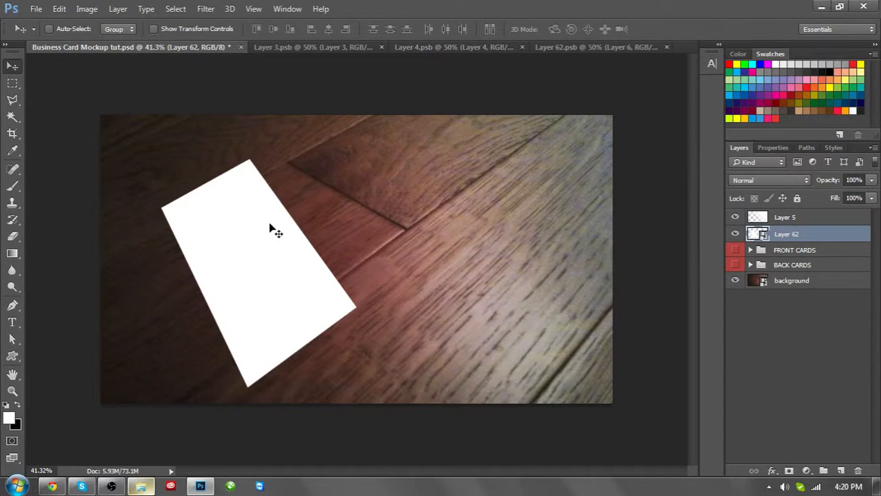
key("ctrl+alt+z")
key("ctrl+alt+z")
key("ctrl+alt+z")
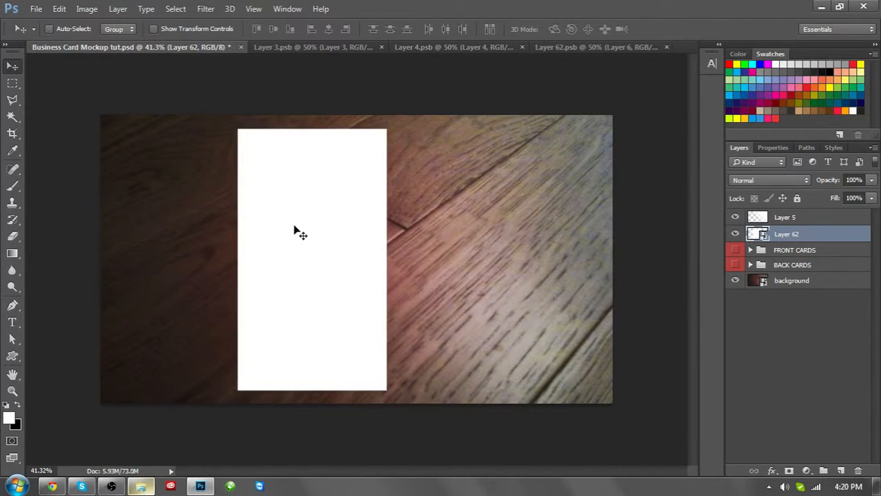
Step: Check the card contents in Layer 62.psb and return to the mockup document
right_click(299, 229)
left_click(302, 206)
left_click(575, 45)
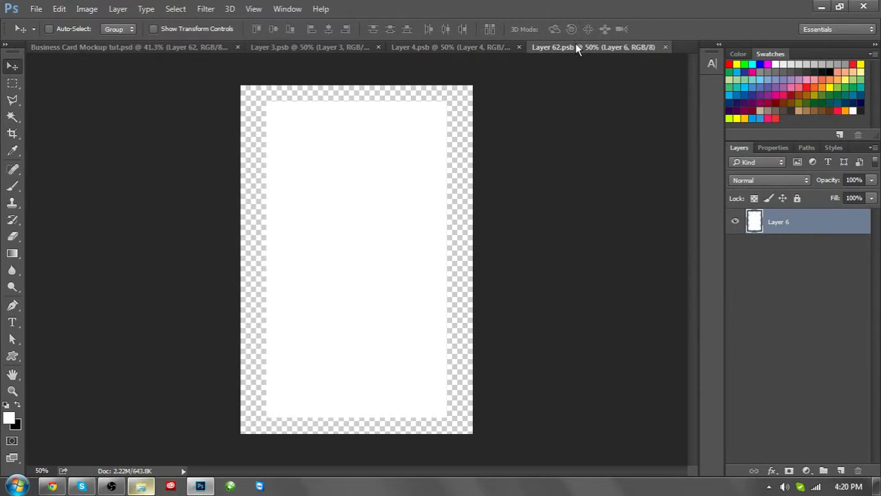
left_click(138, 48)
right_click(304, 241)
left_click(309, 211)
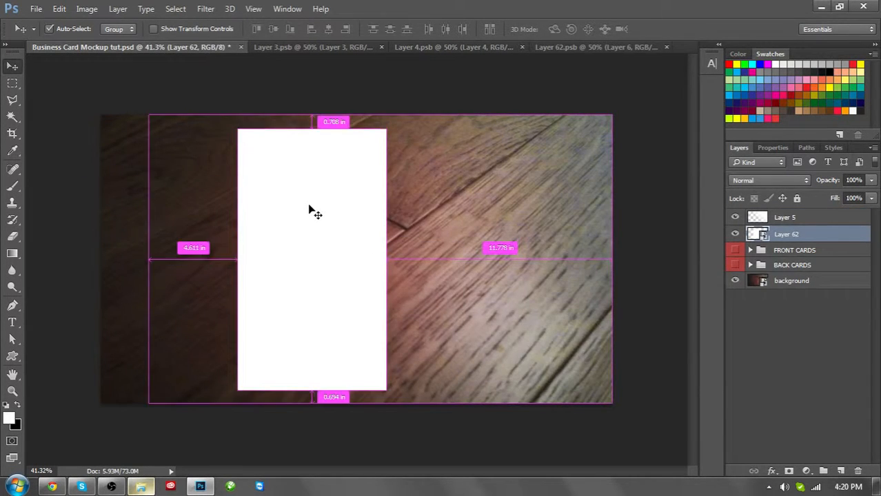
Step: Scale the Layer 62 card to about 68% and rotate it about -40° on the dark part of the floor
key("ctrl+t")
right_click(314, 206)
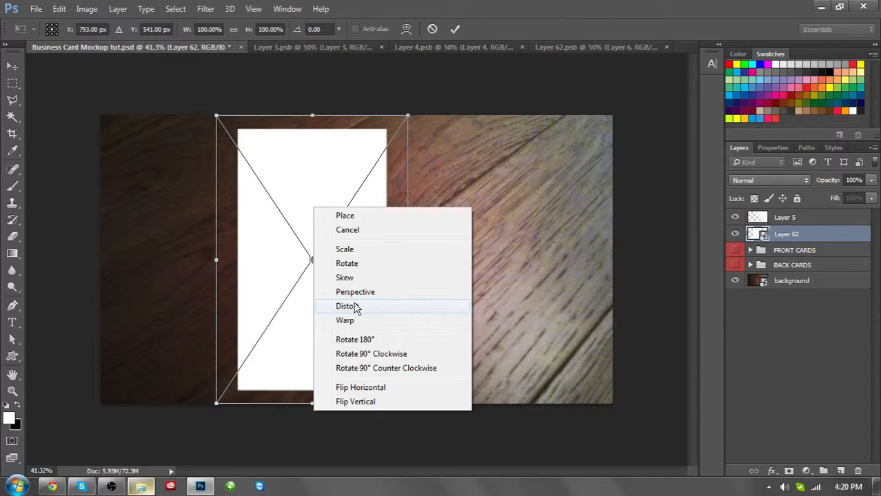
left_click(389, 130)
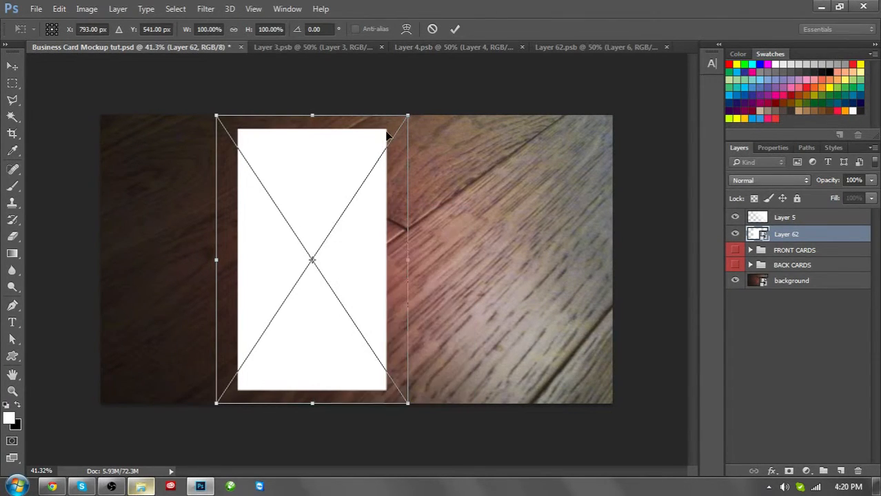
left_click_drag(425, 111, 304, 92)
left_click_drag(329, 436, 316, 320)
left_click_drag(319, 267, 290, 314)
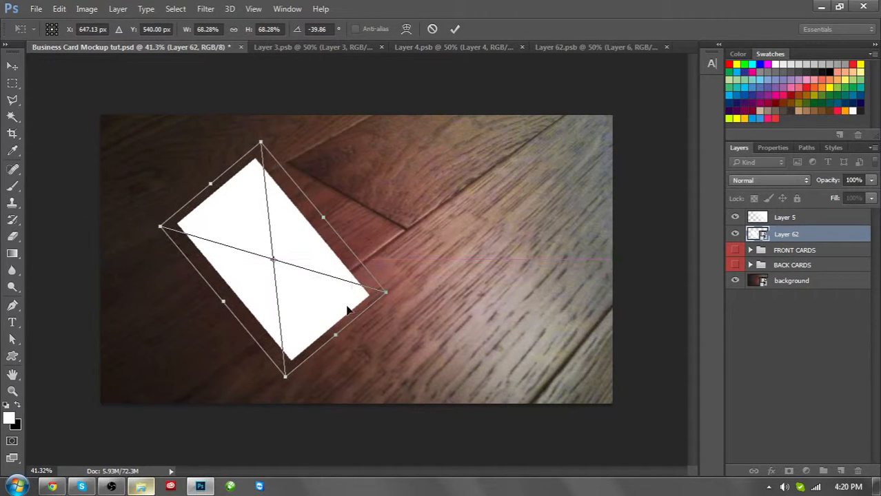
Step: Shape the card in perspective with a wider near end, and shift its long outer edge outward
right_click(351, 297)
left_click(388, 187)
left_click_drag(287, 384, 275, 416)
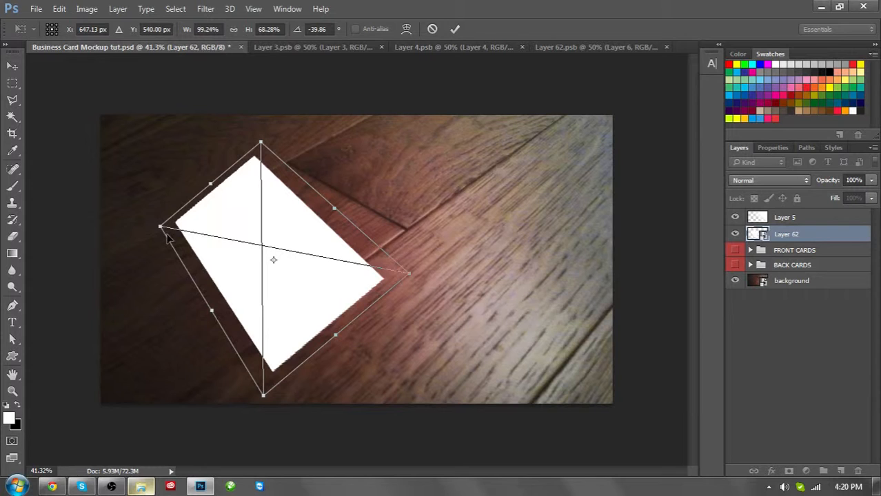
left_click_drag(161, 227, 138, 199)
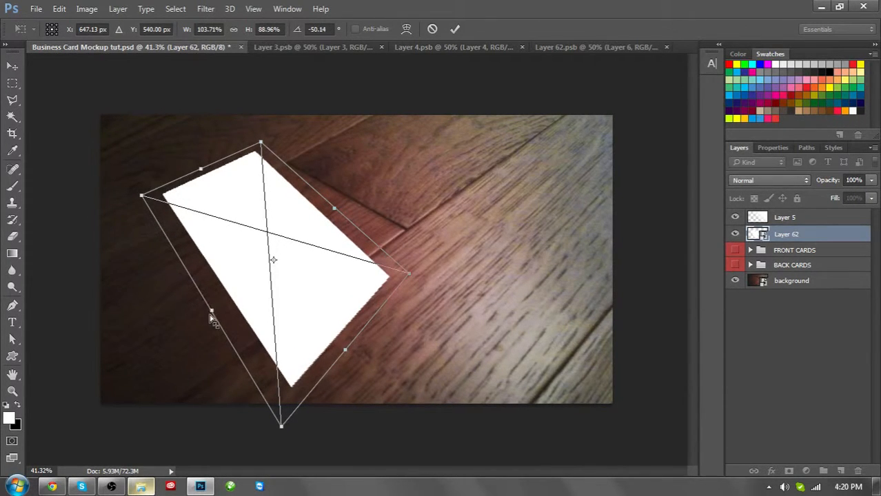
left_click_drag(212, 312, 180, 291)
Step: Distort the card's outer far corner inward, apply the transform and move the card slightly down the floor
right_click(270, 241)
left_click(309, 326)
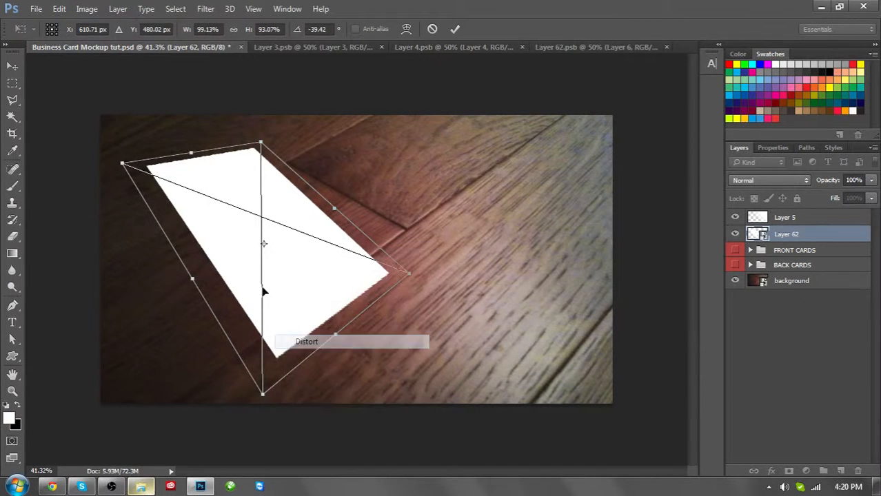
left_click_drag(124, 168, 140, 206)
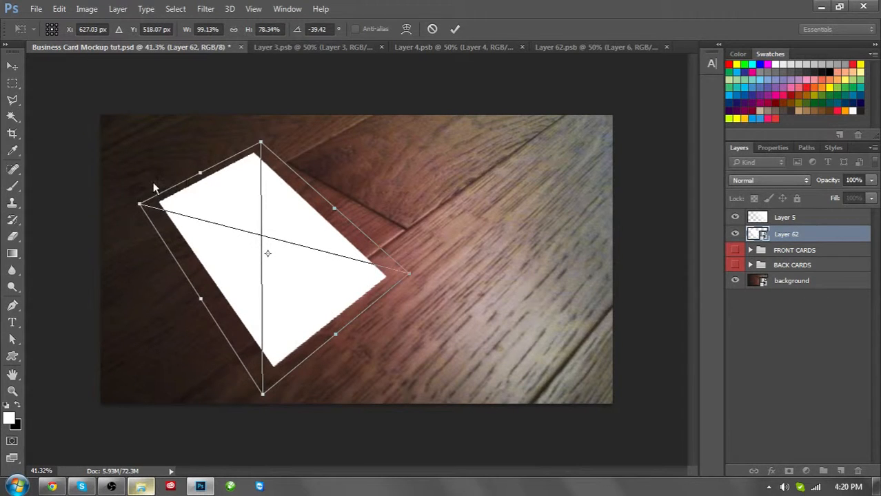
key("Return")
left_click_drag(265, 223, 282, 249)
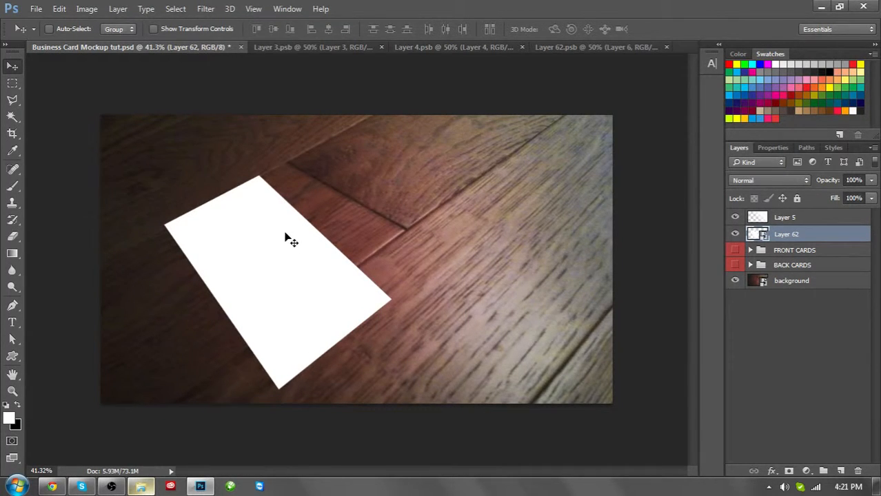
left_click(111, 487)
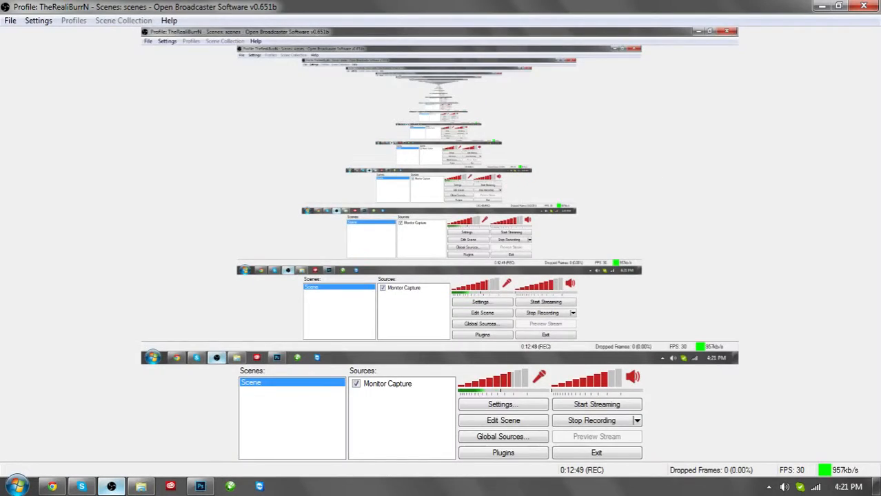
left_click(111, 487)
left_click(111, 487)
left_click(111, 487)
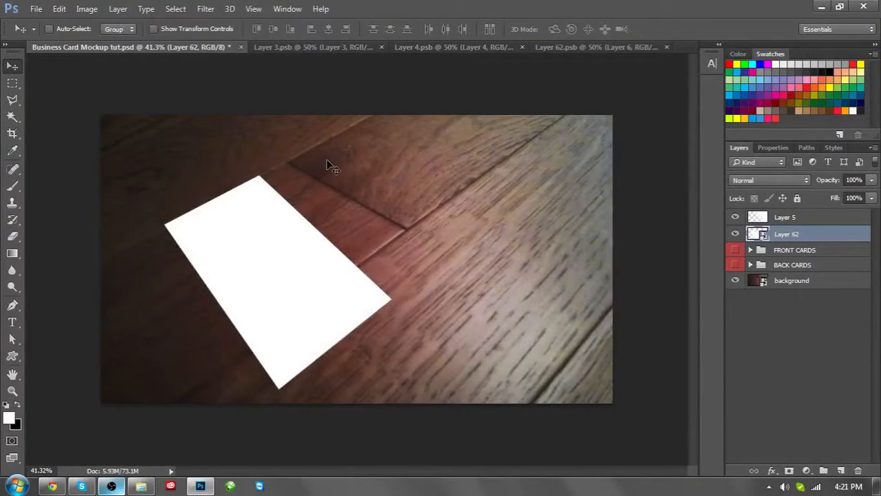
left_click(118, 486)
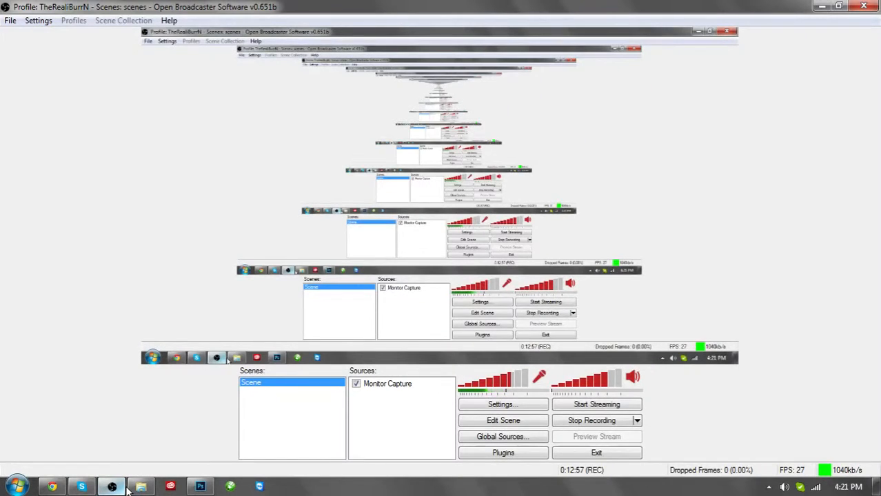
left_click(123, 487)
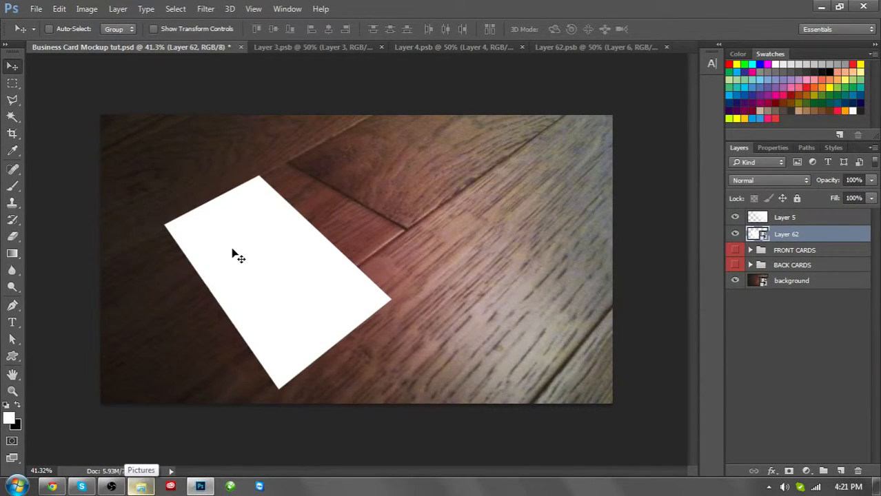
Step: Copy the Erik Designs logo artwork from Layer 3.psb into Layer 62.psb and select it together with the white card layer
left_click(572, 47)
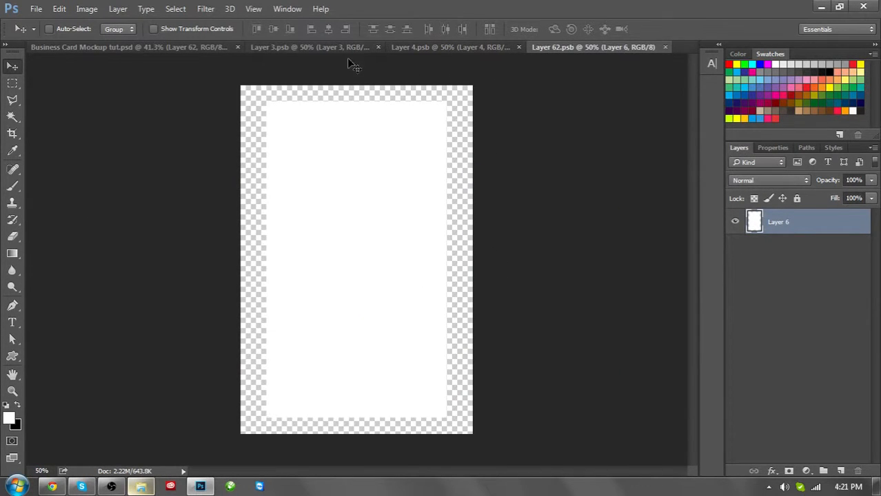
left_click(328, 48)
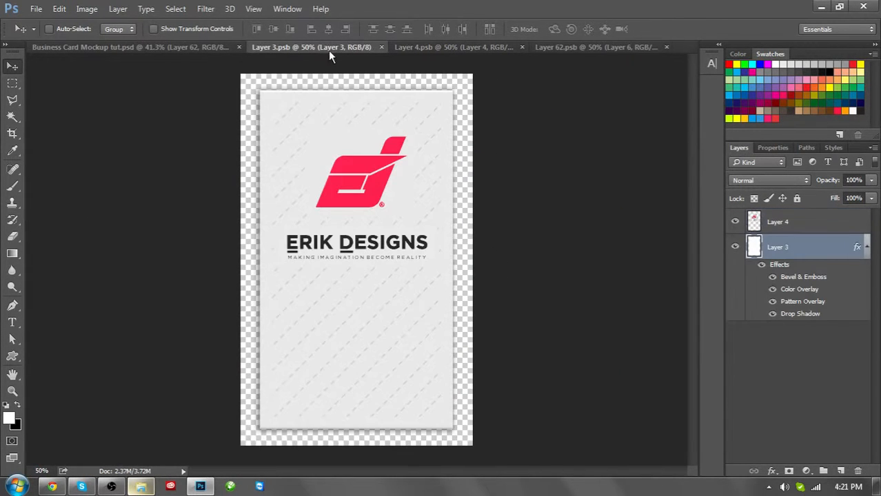
left_click(866, 247)
left_click(776, 222)
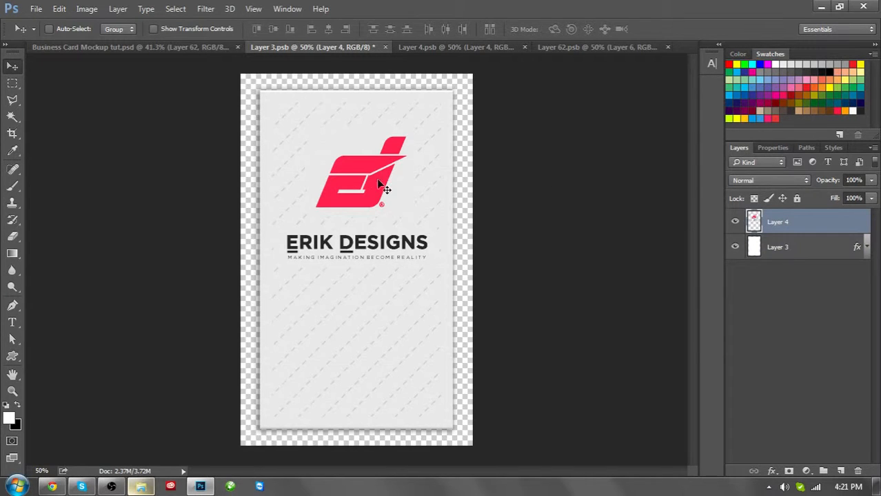
left_click_drag(376, 179, 378, 203)
left_click(796, 254, "shift")
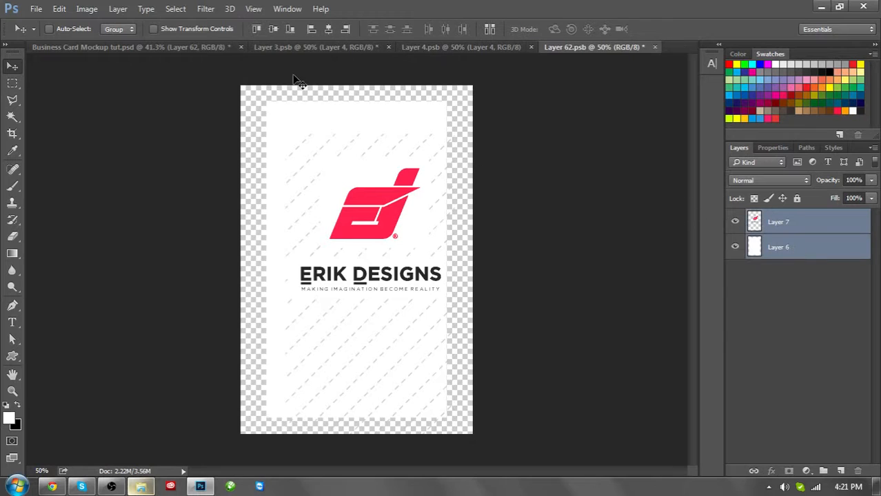
Step: Align the logo artwork and white card by their horizontal and vertical centres, and move the white card up slightly
left_click(328, 28)
left_click(272, 30)
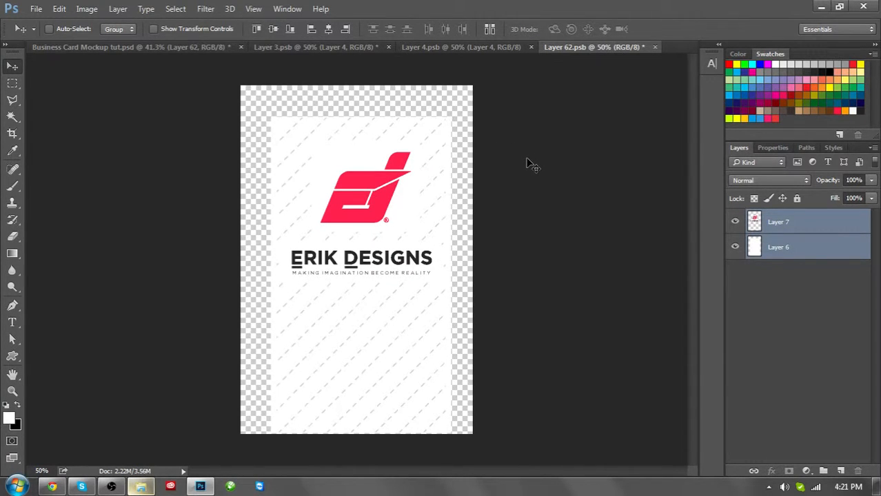
left_click(759, 251)
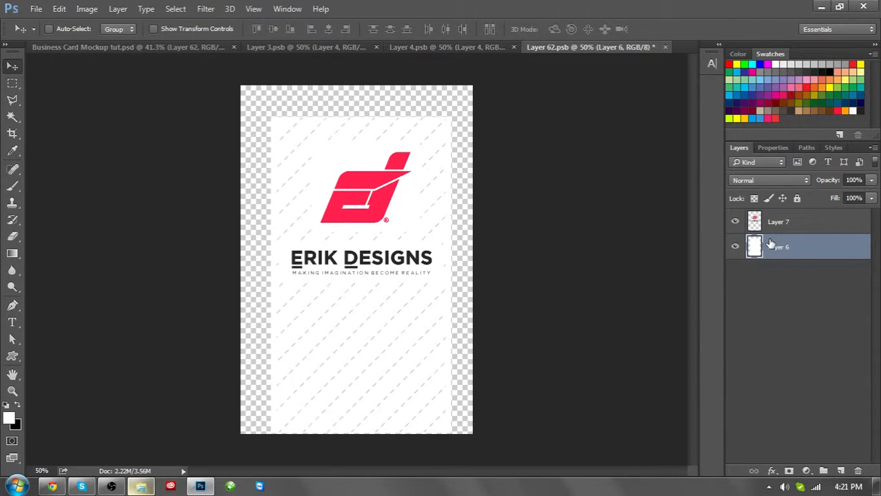
left_click_drag(413, 222, 409, 208)
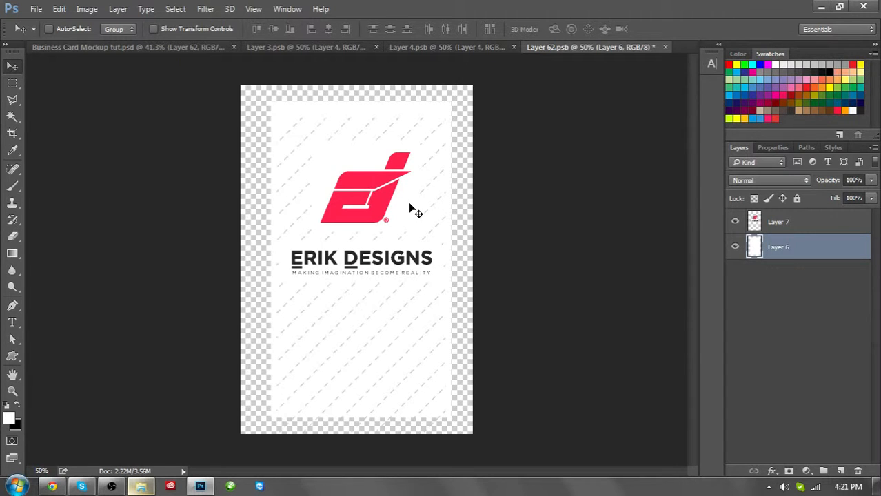
Step: Realign Layer 7 and Layer 6 by their vertical and horizontal centres, and select only the white card layer
left_click(799, 222)
left_click(784, 247, "shift")
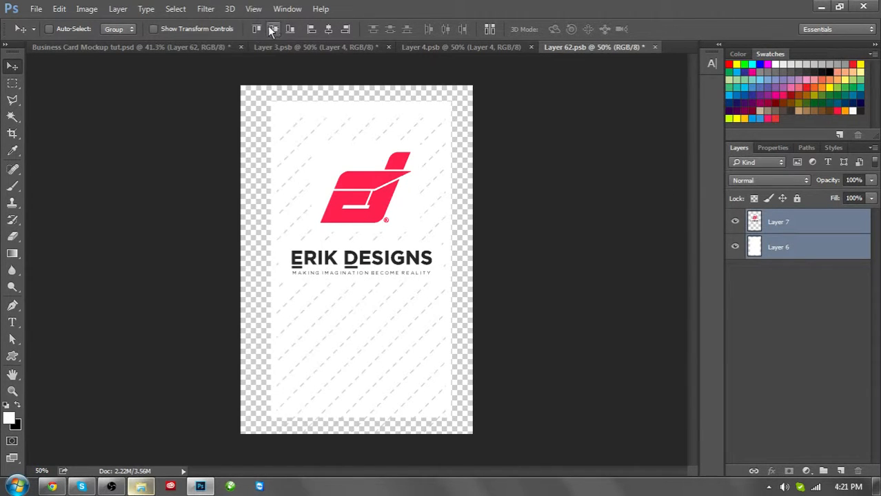
left_click(273, 30)
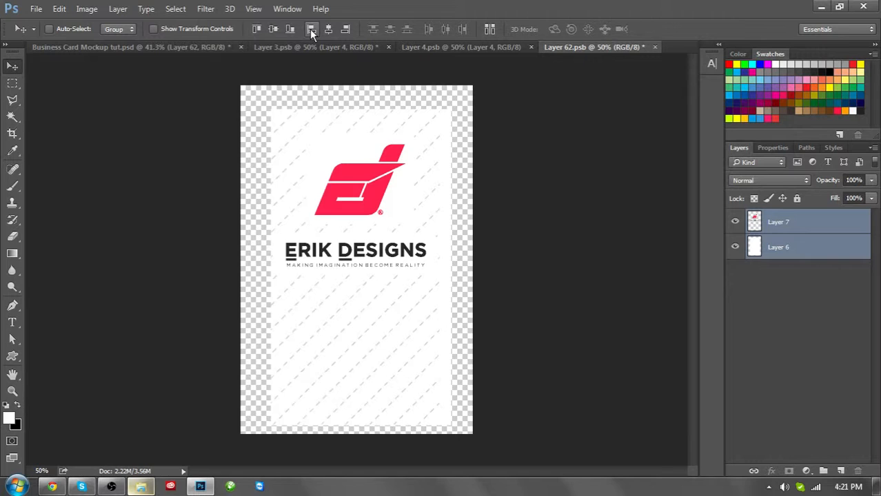
left_click(327, 29)
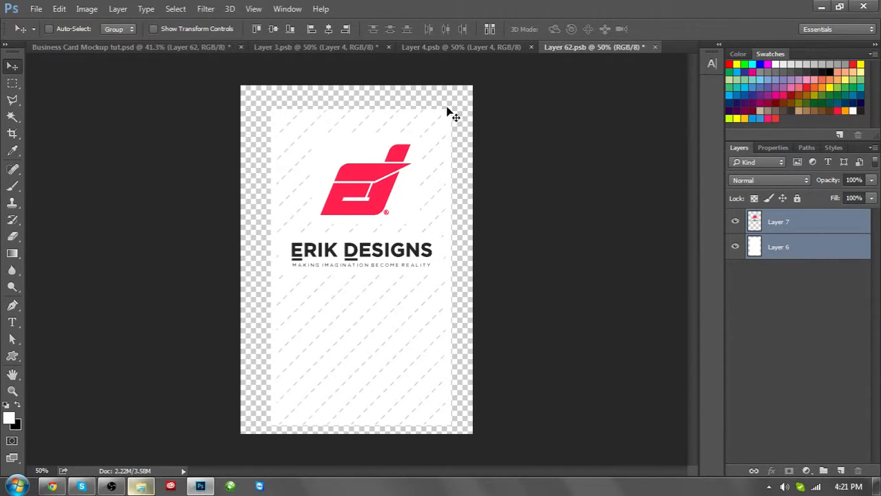
left_click(754, 246)
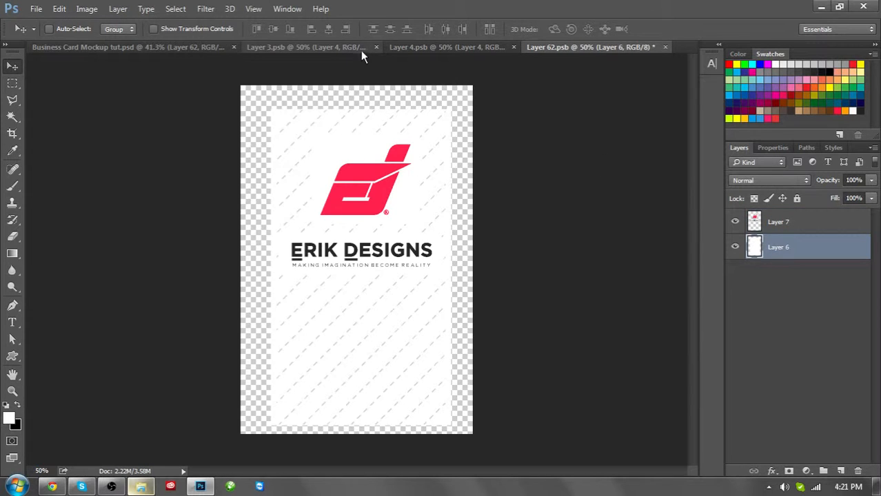
Step: Compare the card artwork in Layer 4.psb, Layer 3.psb and Layer 62.psb, and return to the Business Card Mockup tut.psd document
left_click(211, 46)
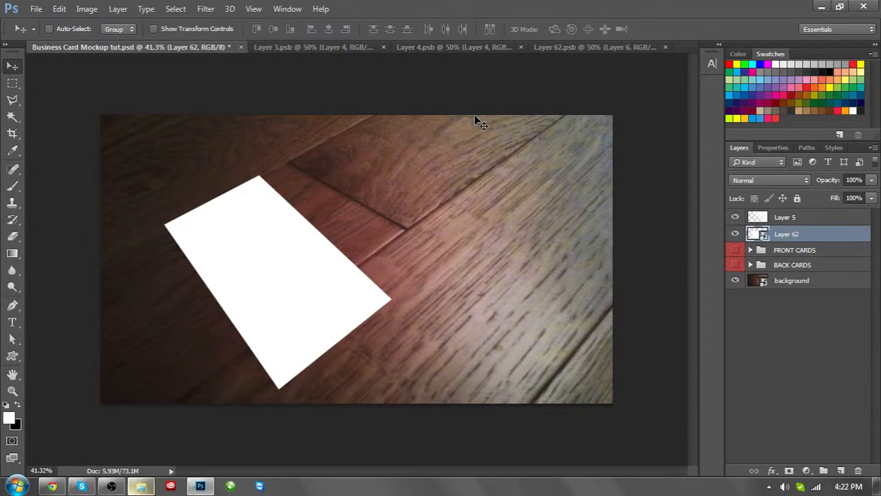
left_click(451, 47)
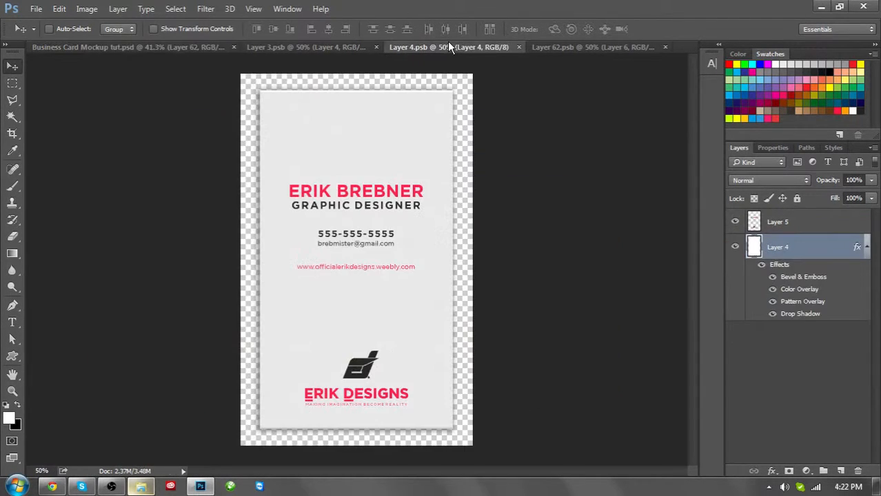
left_click(326, 47)
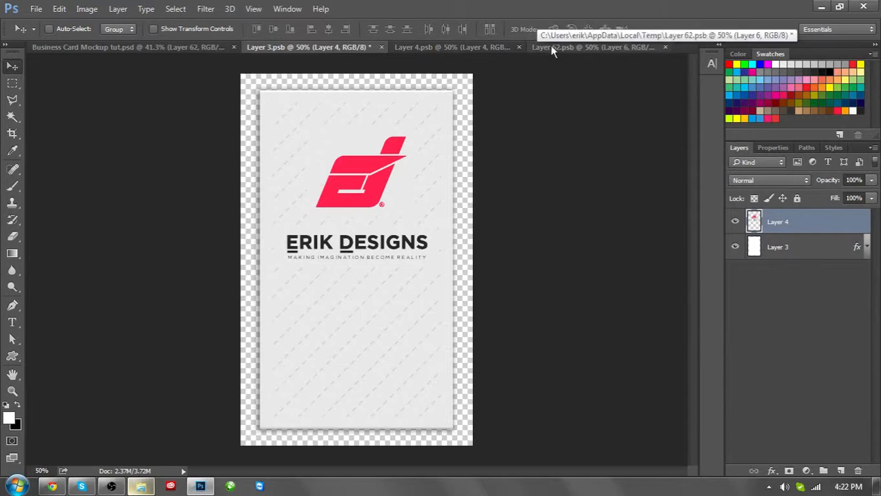
left_click(602, 49)
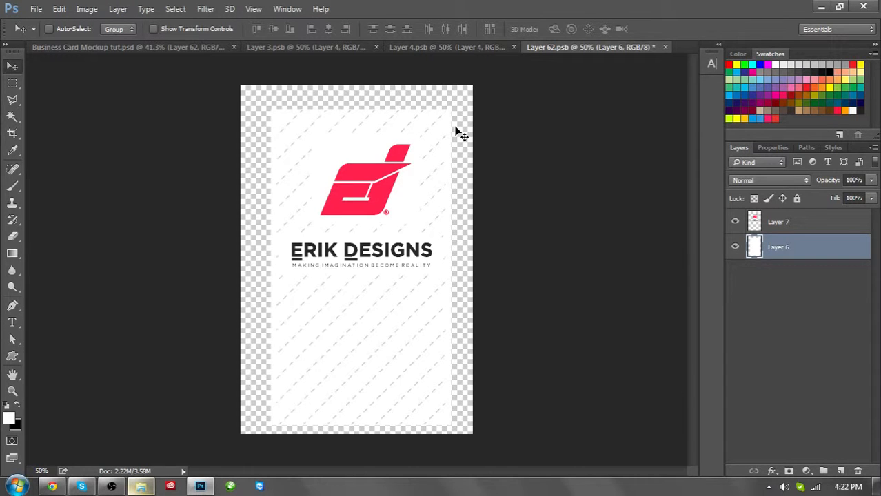
left_click(190, 46)
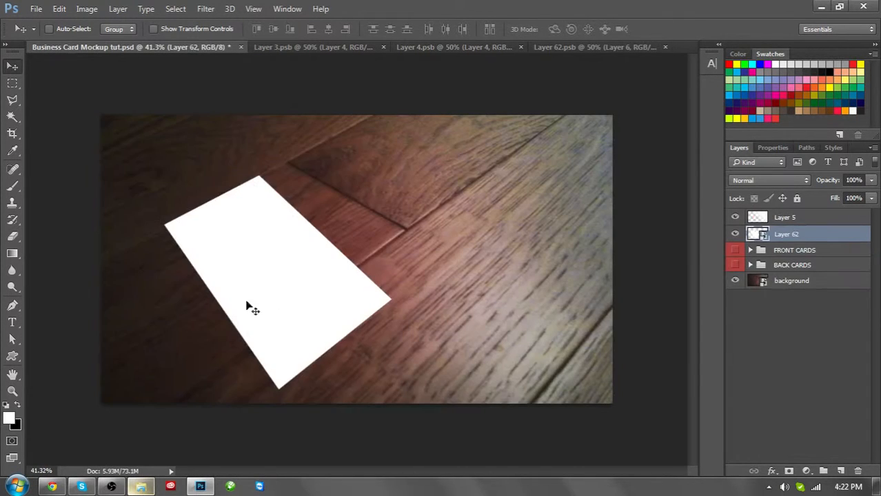
left_click(117, 490)
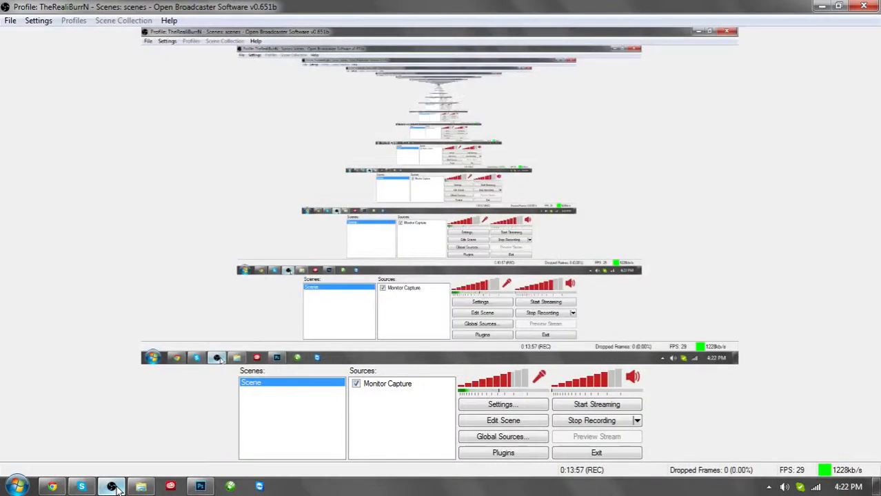
left_click(117, 490)
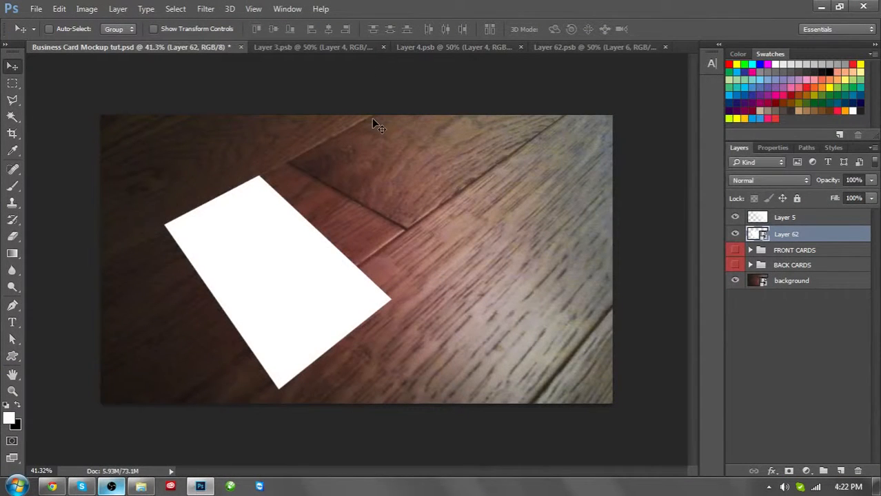